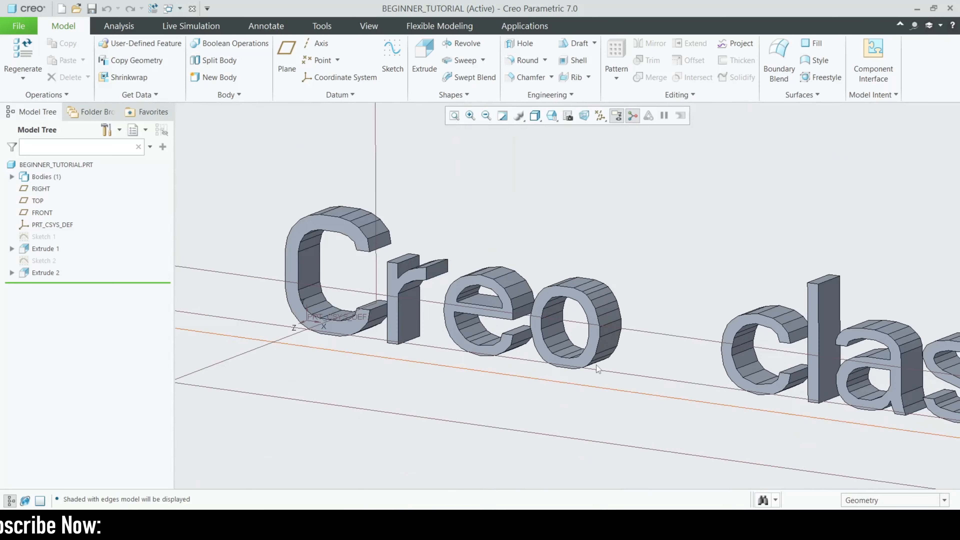
# Display the model in the No Hidden style and inspect the extruded lettering and hollow box
pyautogui.scroll(6, 600, 335)
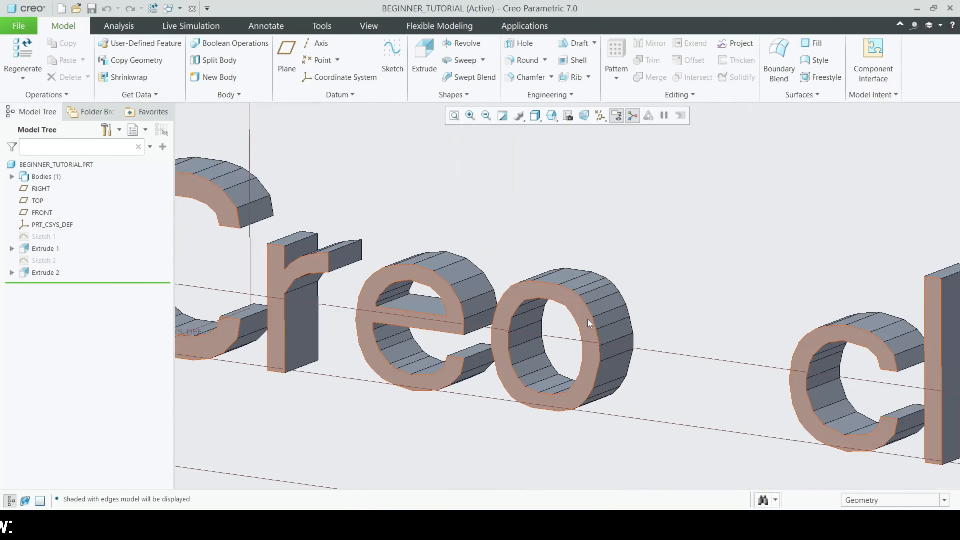
pyautogui.click(535, 115)
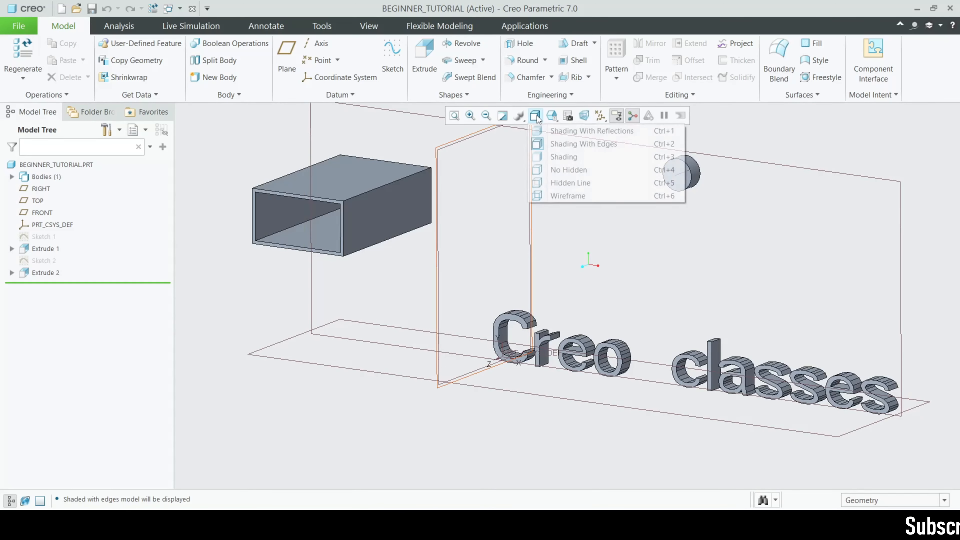
pyautogui.click(563, 170)
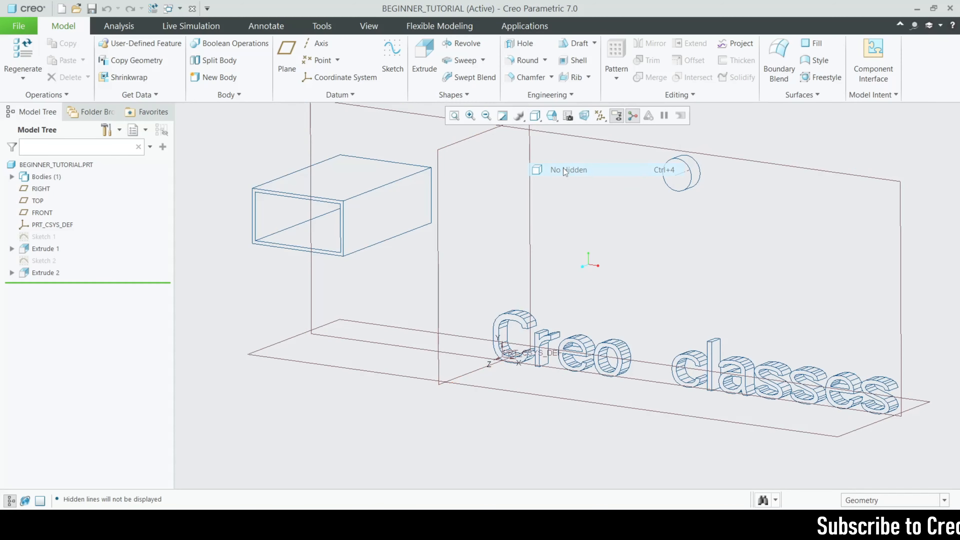
pyautogui.scroll(-2, 570, 376)
pyautogui.scroll(-3, 570, 375)
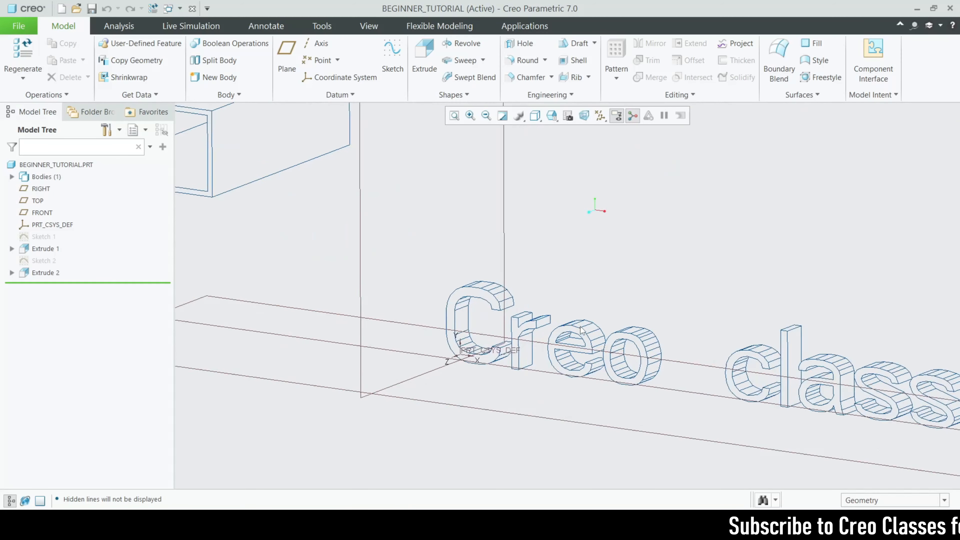
pyautogui.scroll(4, 424, 350)
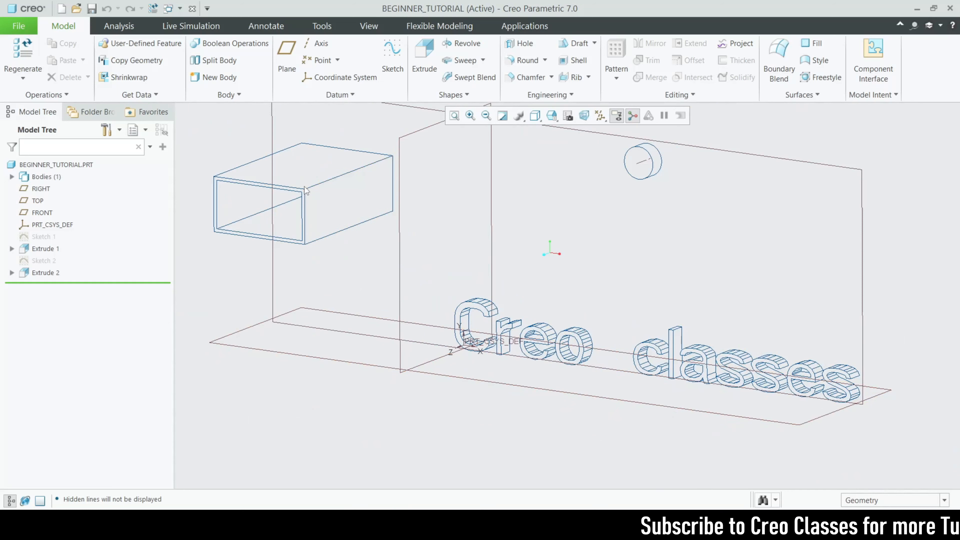
pyautogui.scroll(-2, 330, 228)
pyautogui.scroll(2, 314, 223)
pyautogui.scroll(1, 354, 225)
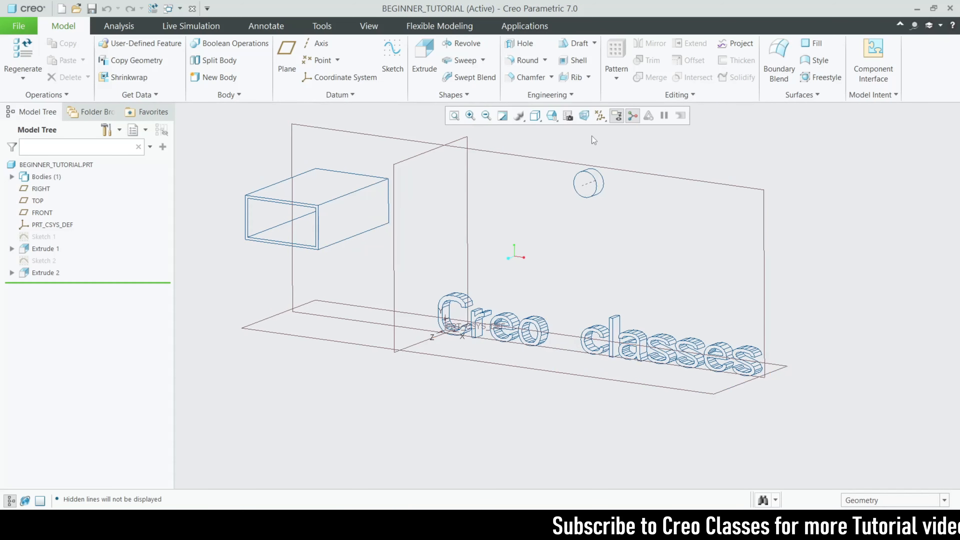
# Switch the display style to Hidden Line and examine the edges of the hollow box
pyautogui.click(539, 119)
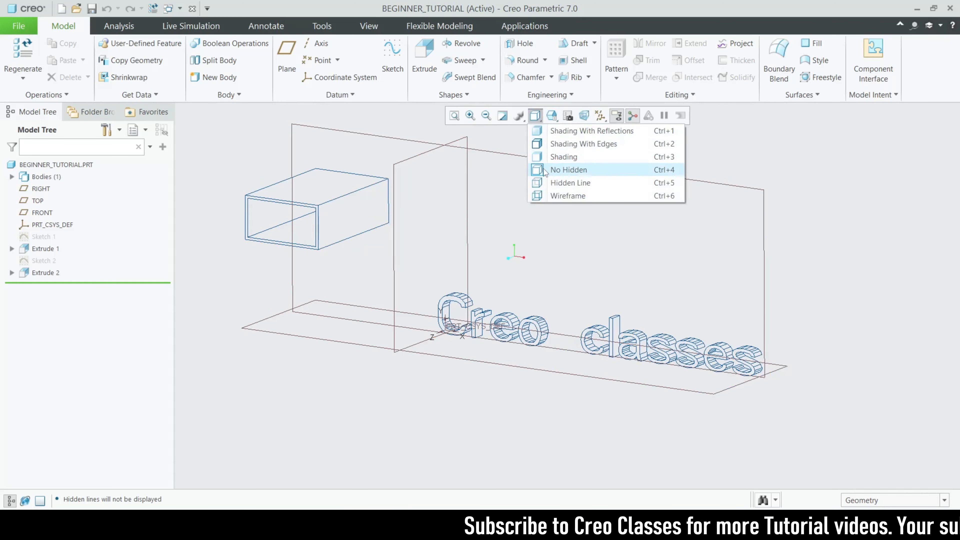
pyautogui.click(545, 183)
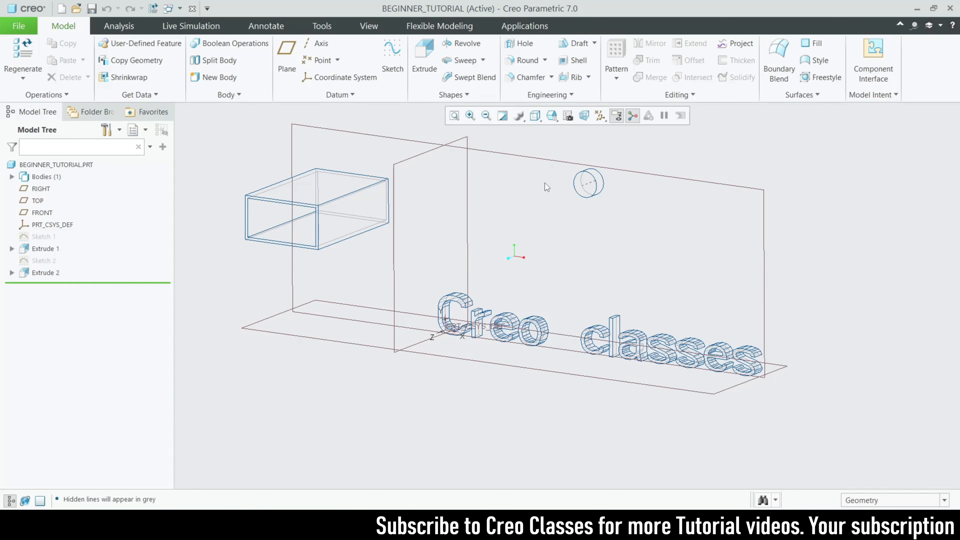
pyautogui.scroll(-2, 310, 212)
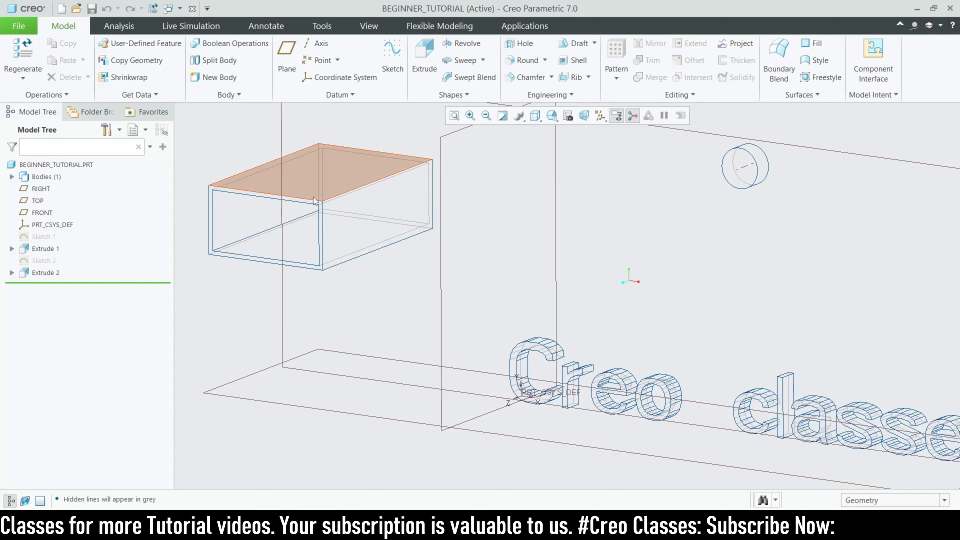
pyautogui.moveTo(314, 200)
pyautogui.mouseDown(button='middle')
pyautogui.moveTo(313, 168)
pyautogui.moveTo(340, 213)
pyautogui.moveTo(240, 210)
pyautogui.moveTo(246, 236)
pyautogui.moveTo(253, 223)
pyautogui.mouseUp(button='middle')
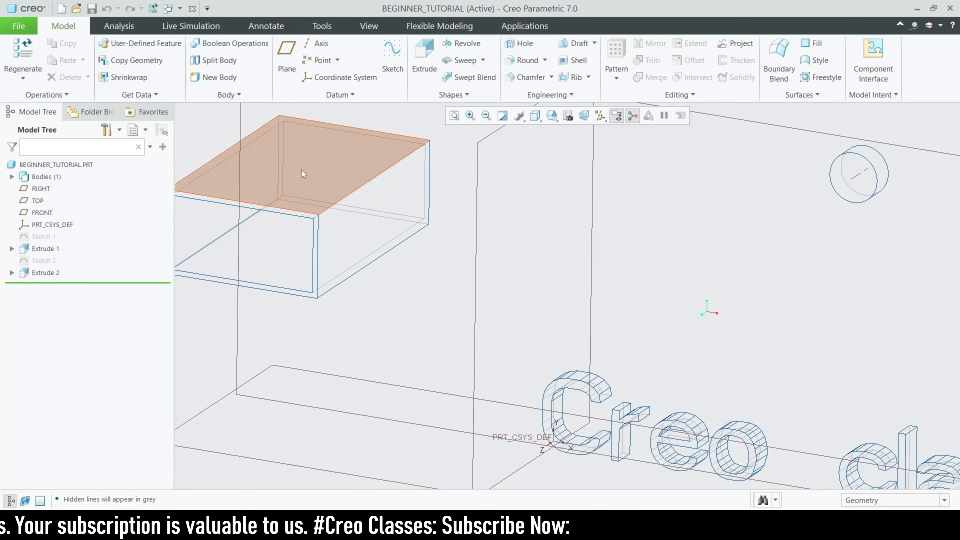
# Display the model in the Wireframe style and view all of its bodies
pyautogui.click(535, 117)
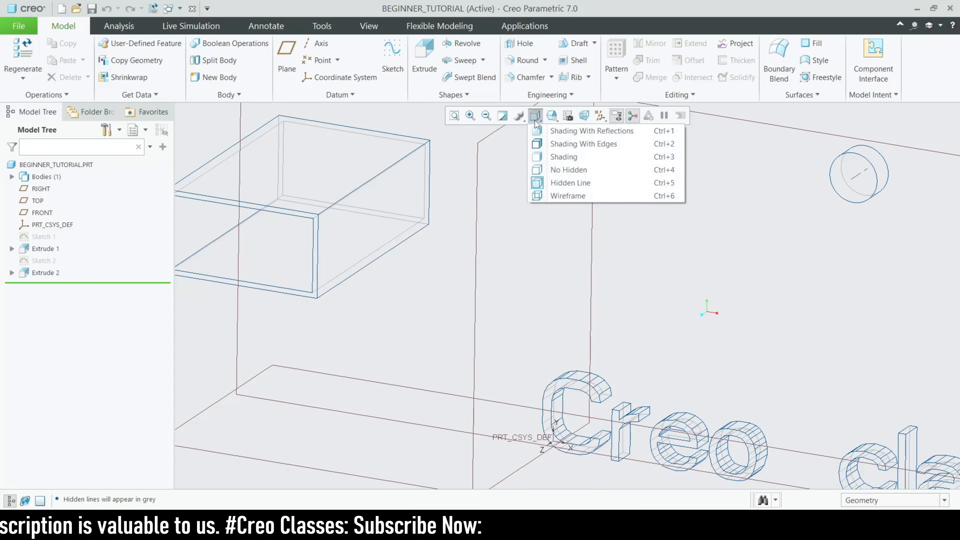
pyautogui.click(553, 195)
pyautogui.scroll(5, 365, 213)
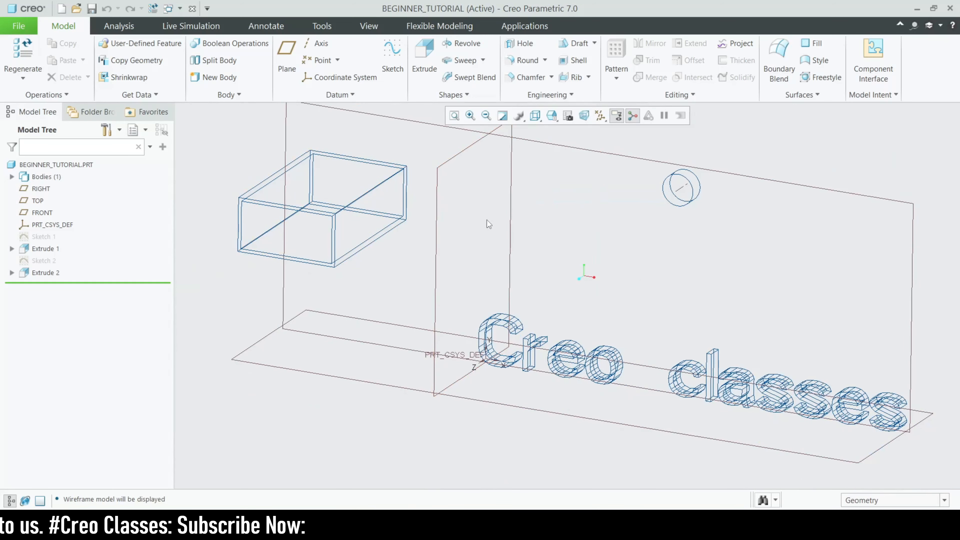
# Return the display to Hidden Line and inspect the inner and outer edges of the hollow box
pyautogui.click(535, 115)
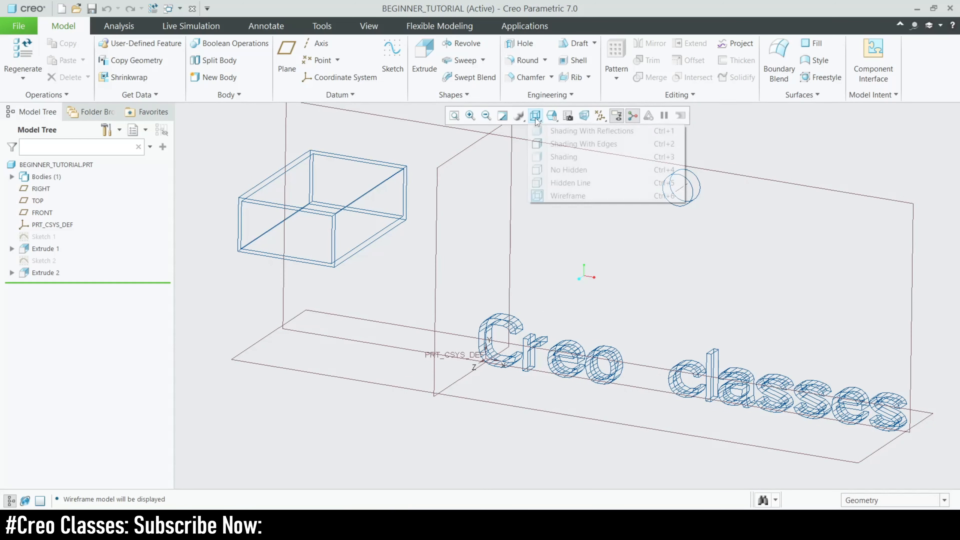
pyautogui.click(549, 183)
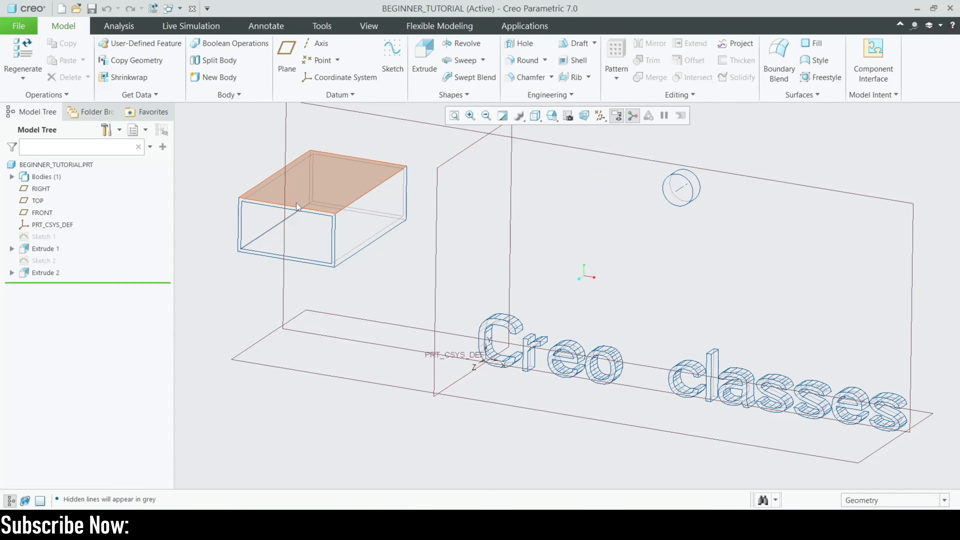
pyautogui.scroll(2, 297, 203)
pyautogui.scroll(2, 250, 183)
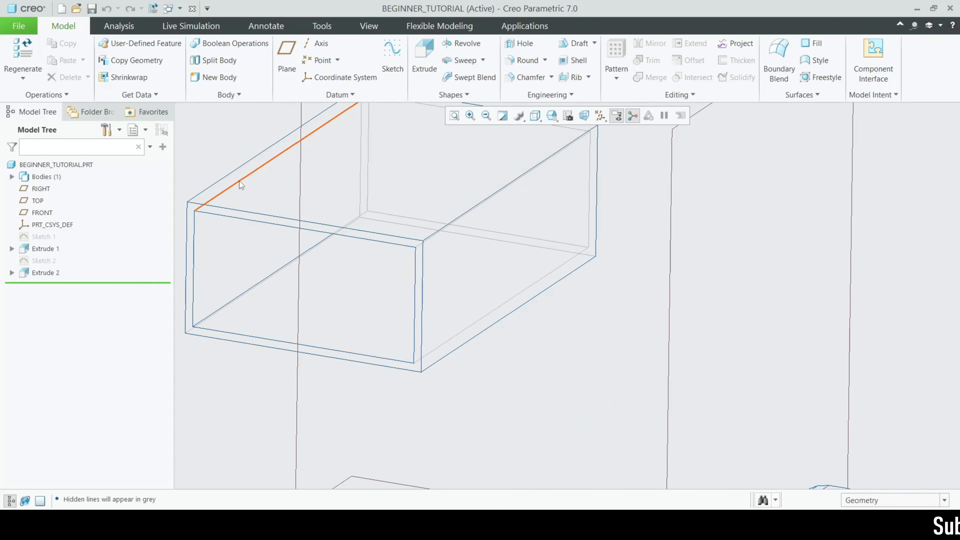
pyautogui.scroll(-2, 261, 168)
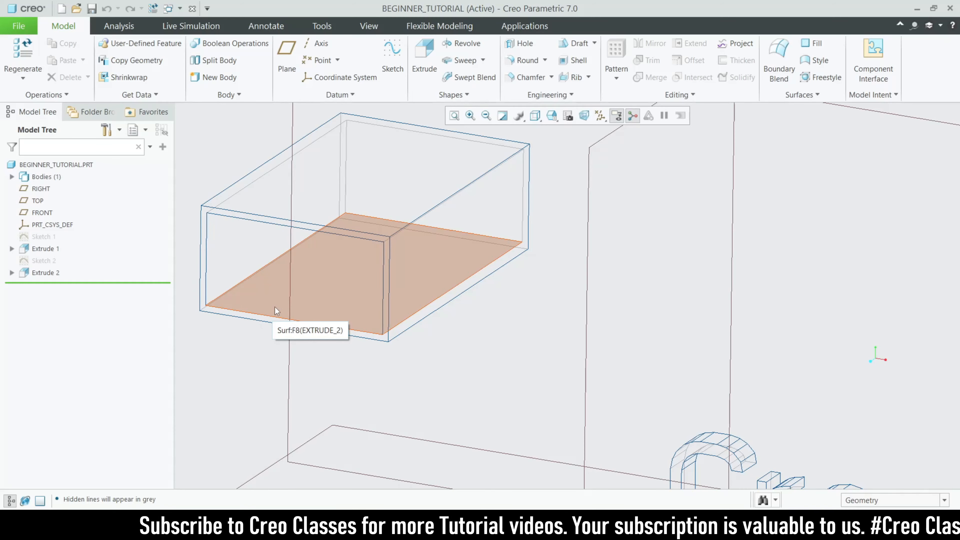
# Set the display style to Wireframe and compare the edges of the hollow box and the "Creo classes" lettering
pyautogui.click(534, 115)
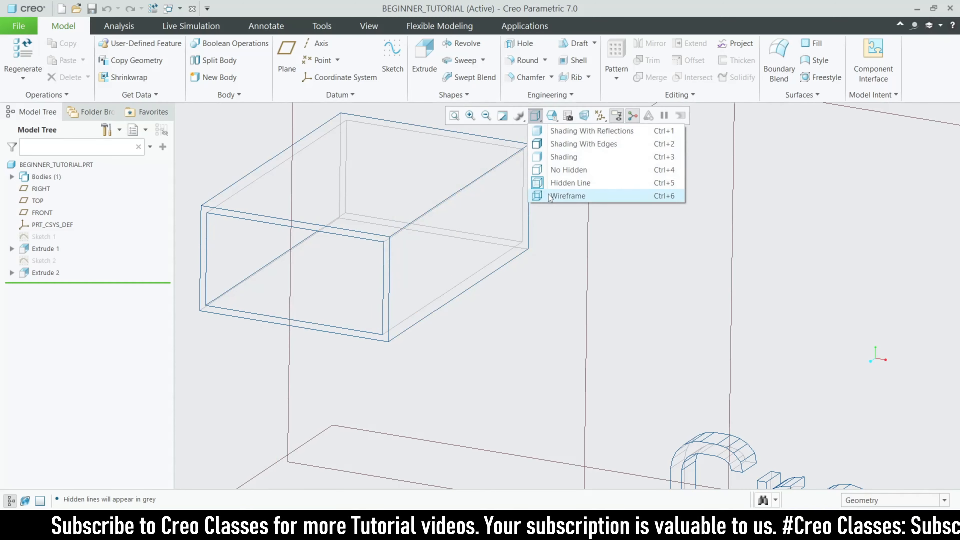
pyautogui.click(566, 196)
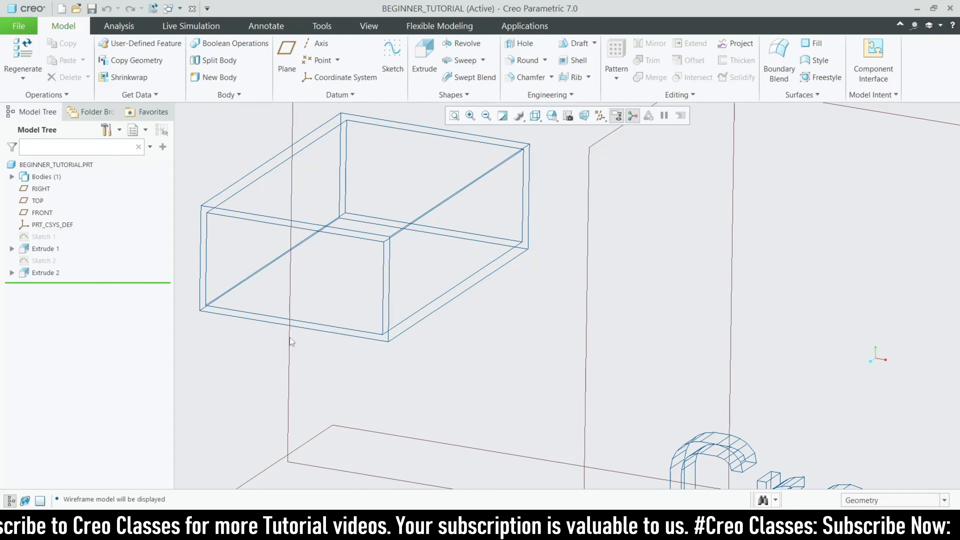
pyautogui.scroll(1, 328, 261)
pyautogui.scroll(4, 396, 253)
pyautogui.scroll(-4, 547, 383)
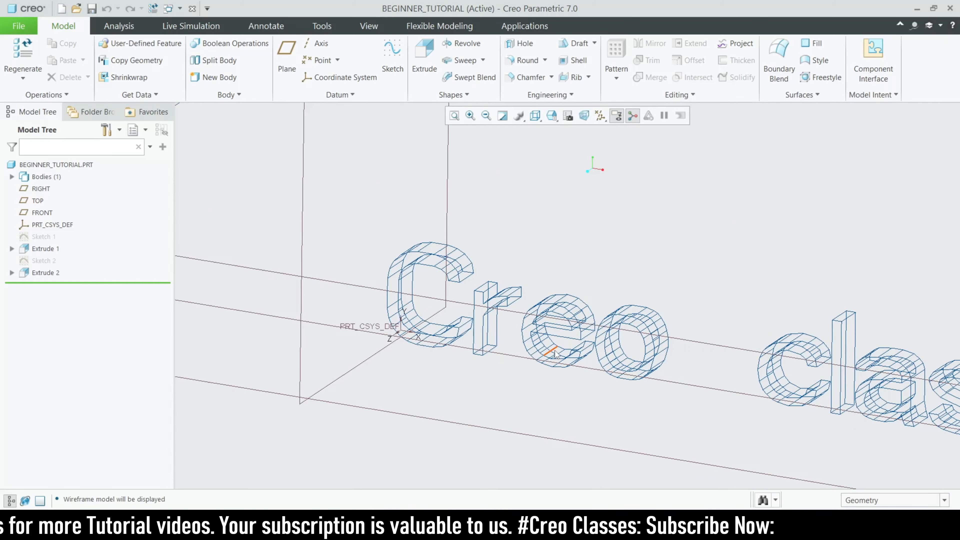
pyautogui.scroll(-2, 555, 354)
pyautogui.scroll(2, 437, 307)
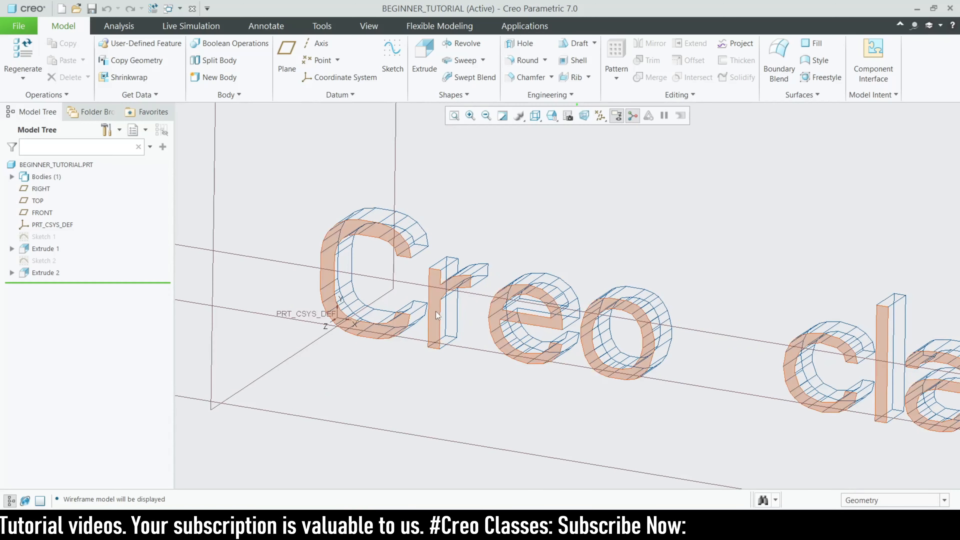
pyautogui.scroll(5, 439, 381)
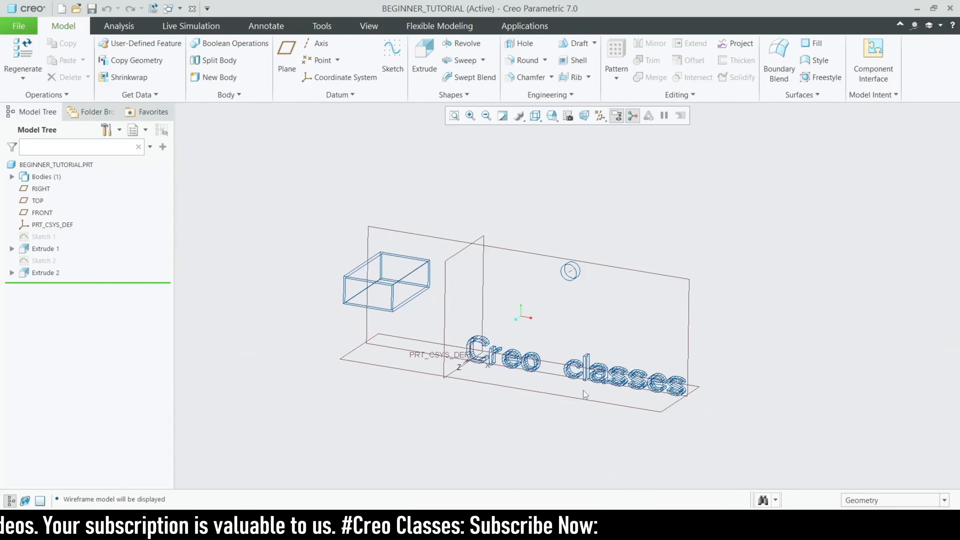
# Show the whole model in the Shading With Edges style
pyautogui.click(535, 115)
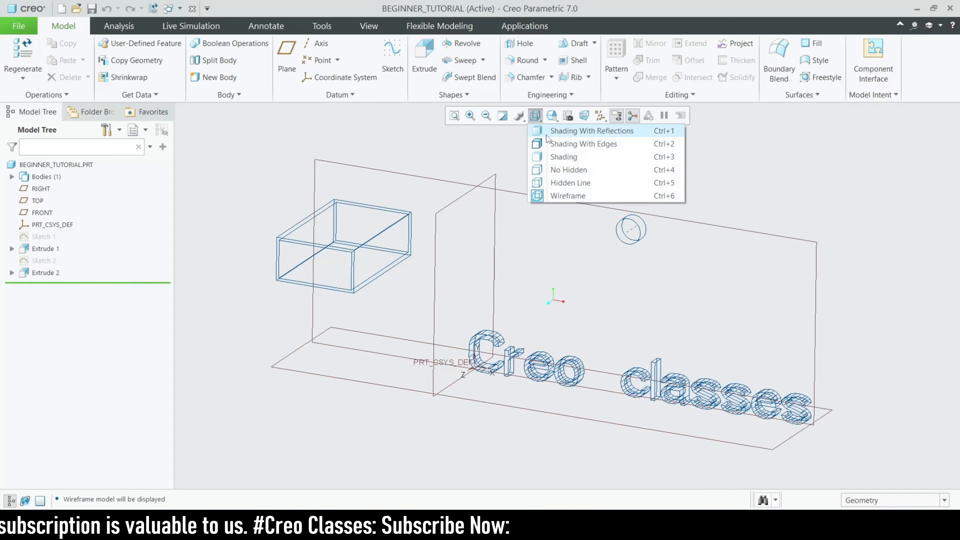
pyautogui.click(544, 142)
pyautogui.scroll(2, 485, 254)
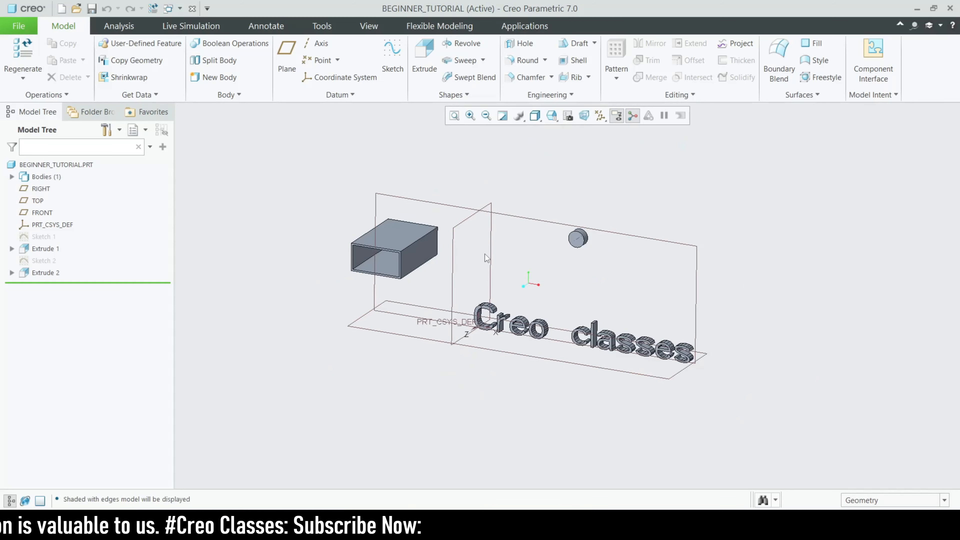
pyautogui.scroll(-1, 484, 254)
# Apply the Shading With Reflections style and examine the model's shadows and reflections
pyautogui.click(533, 121)
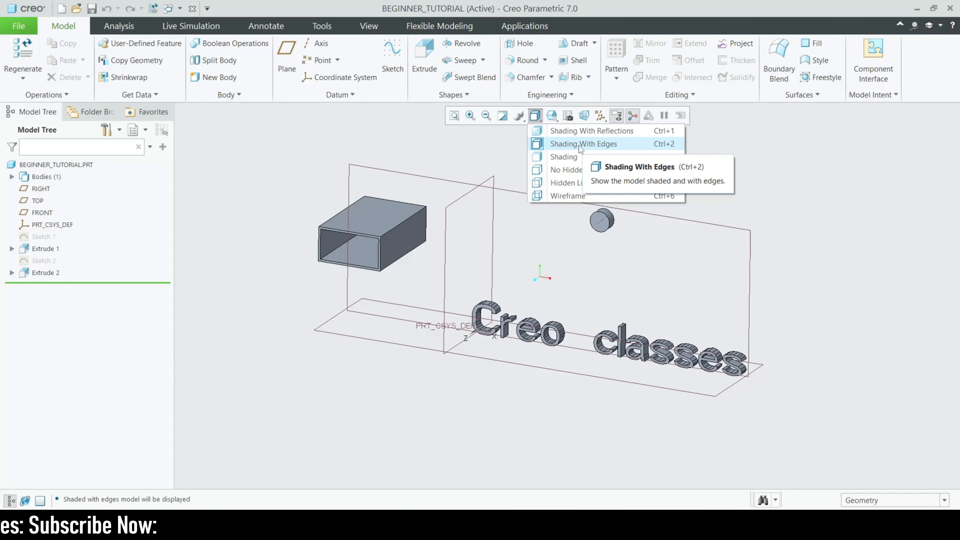
pyautogui.click(581, 131)
pyautogui.scroll(2, 440, 283)
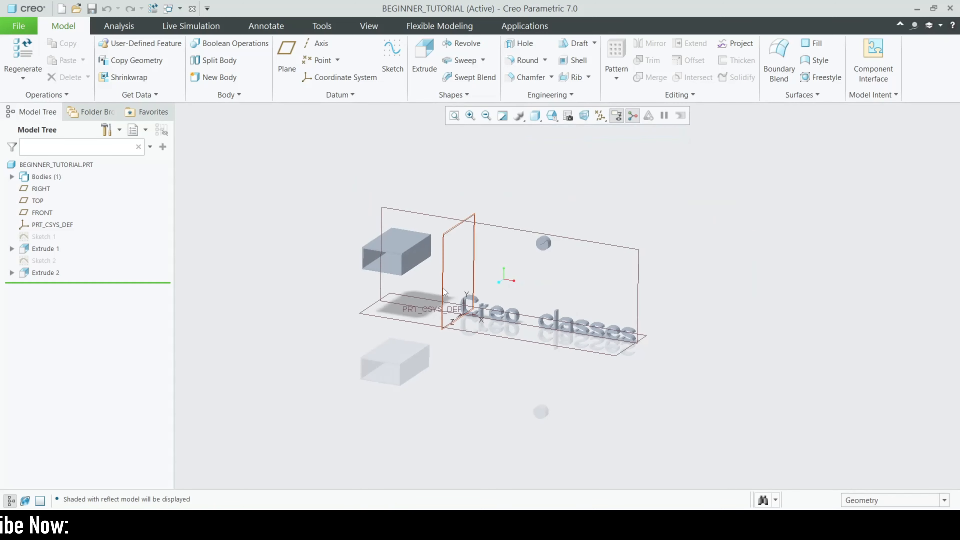
pyautogui.scroll(-1, 440, 283)
pyautogui.scroll(2, 432, 297)
pyautogui.scroll(-3, 438, 298)
pyautogui.moveTo(443, 300)
pyautogui.mouseDown(button='middle')
pyautogui.moveTo(451, 287)
pyautogui.moveTo(425, 294)
pyautogui.moveTo(447, 289)
pyautogui.moveTo(428, 281)
pyautogui.moveTo(466, 275)
pyautogui.mouseUp(button='middle')
pyautogui.scroll(-2, 466, 275)
# Set the display style back to Shading With Edges
pyautogui.click(536, 115)
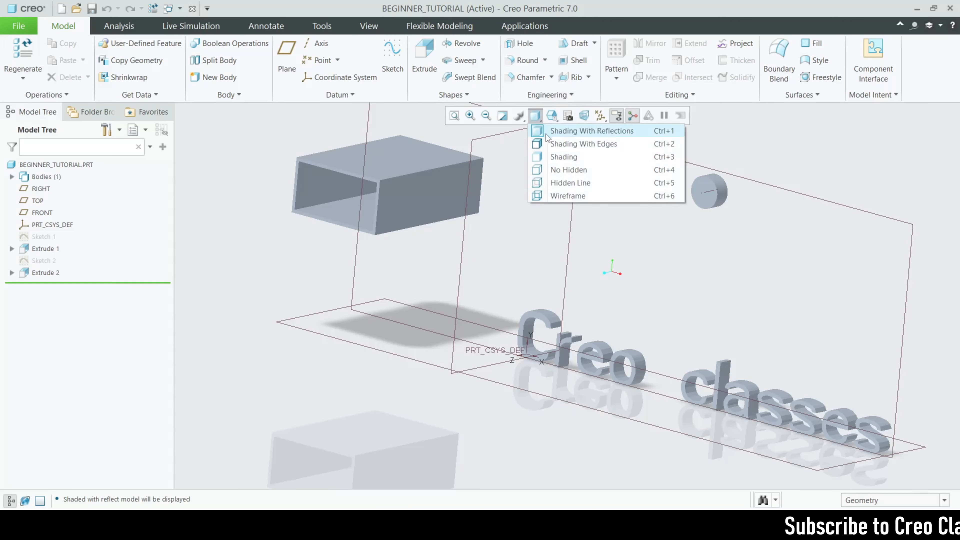
pyautogui.click(578, 144)
pyautogui.scroll(2, 469, 227)
pyautogui.scroll(-2, 484, 243)
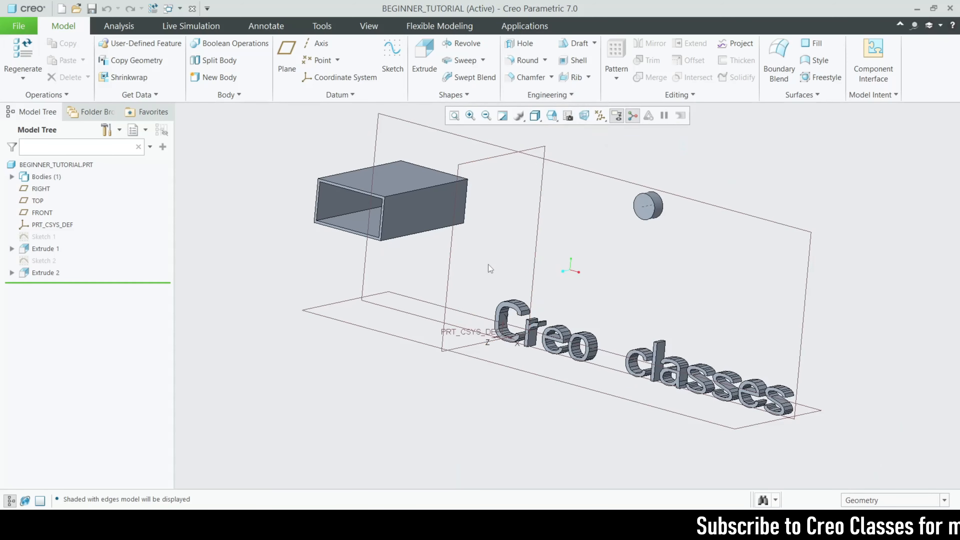
pyautogui.scroll(1, 472, 282)
pyautogui.scroll(-2, 477, 279)
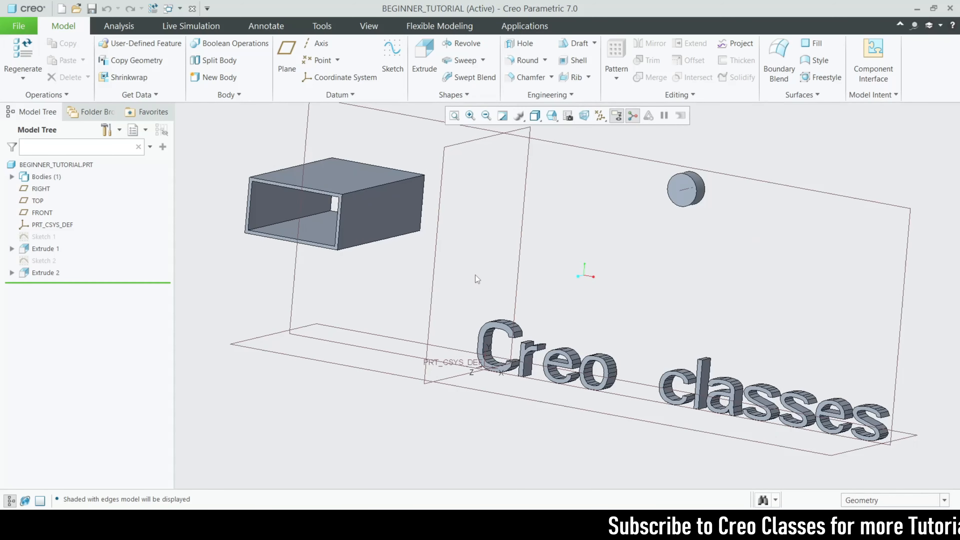
# Delete Sketch 1, Extrude 1, Sketch 2 and Extrude 2 from the part, leaving only the default datums
pyautogui.click(46, 272)
pyautogui.keyDown('ctrl'); pyautogui.click(47, 261); pyautogui.keyUp('ctrl')
pyautogui.keyDown('ctrl'); pyautogui.click(45, 248); pyautogui.keyUp('ctrl')
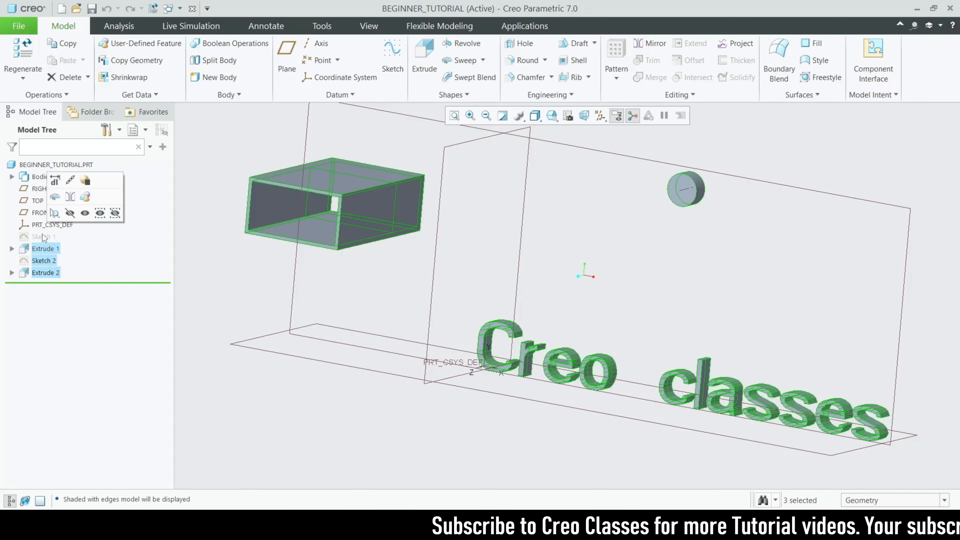
pyautogui.keyDown('ctrl'); pyautogui.click(45, 237); pyautogui.keyUp('ctrl')
pyautogui.rightClick(45, 240)
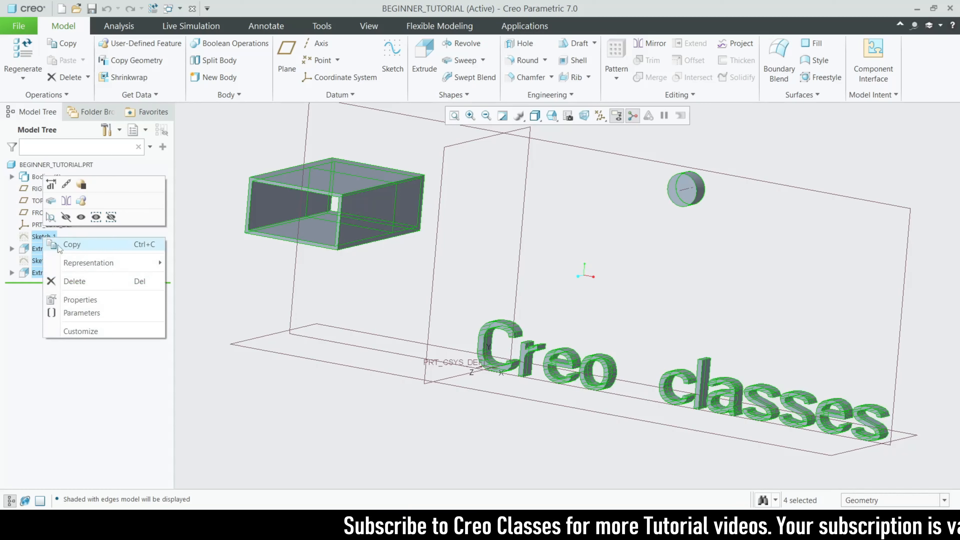
pyautogui.click(72, 280)
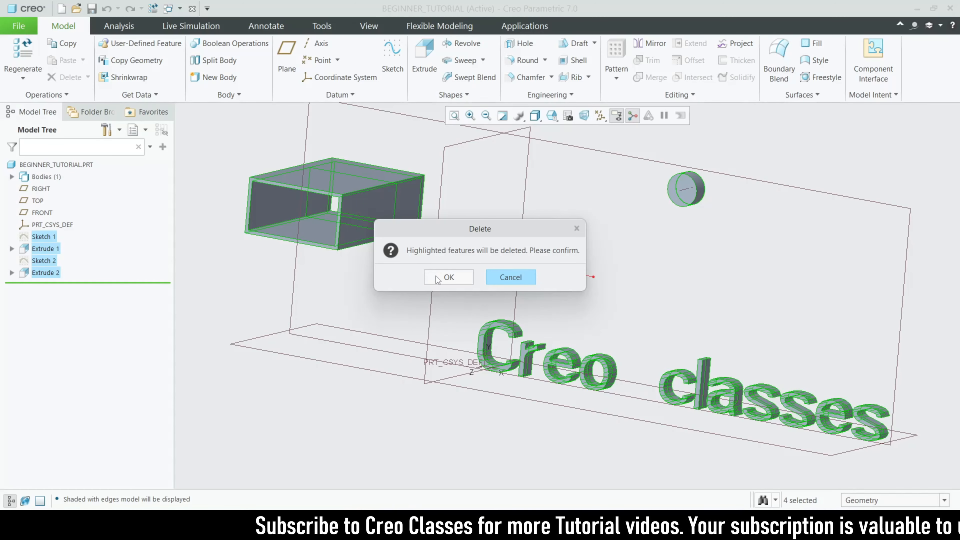
pyautogui.click(446, 277)
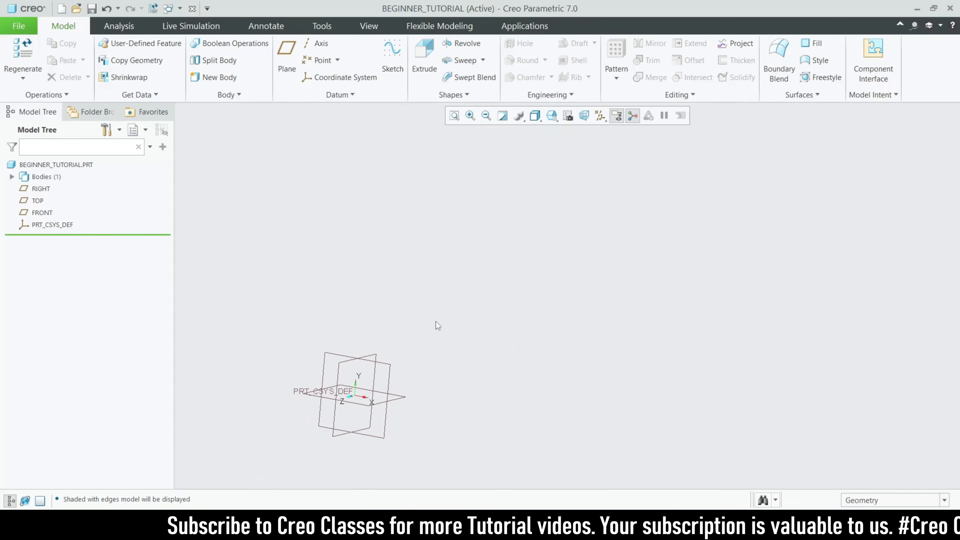
# Reorient the empty part to the standard saved 3D orientation of the datum planes
pyautogui.scroll(2, 361, 397)
pyautogui.scroll(-5, 366, 417)
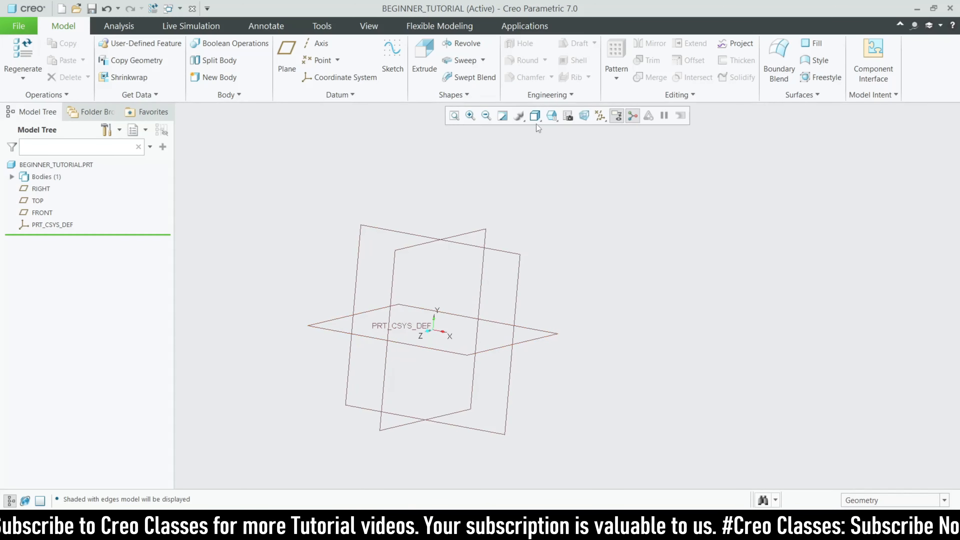
pyautogui.click(553, 118)
pyautogui.click(561, 131)
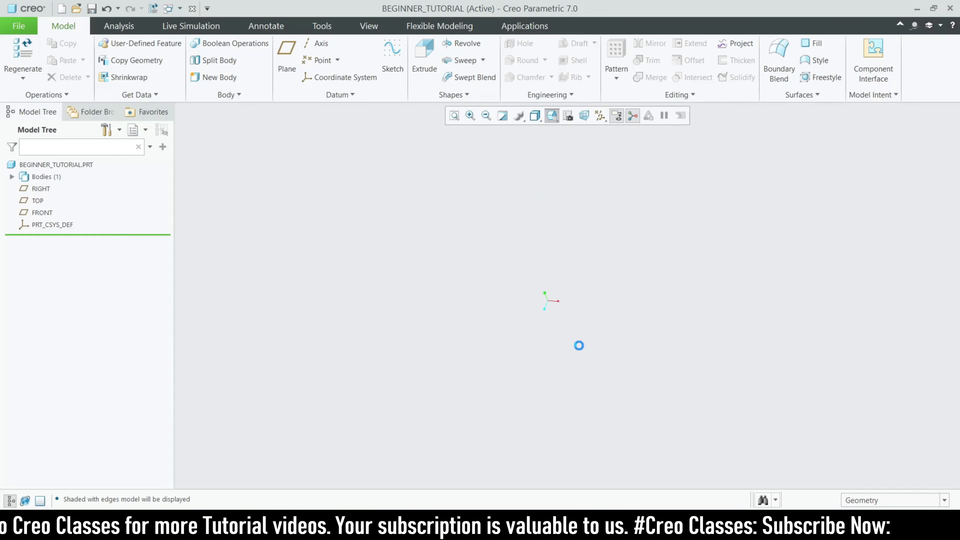
pyautogui.scroll(-1, 679, 288)
pyautogui.scroll(1, 487, 287)
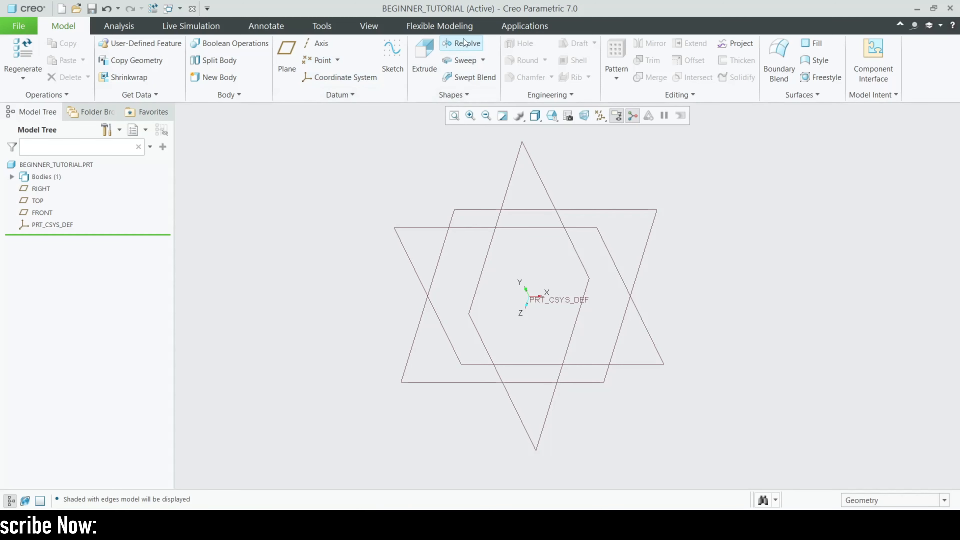
pyautogui.click(482, 60)
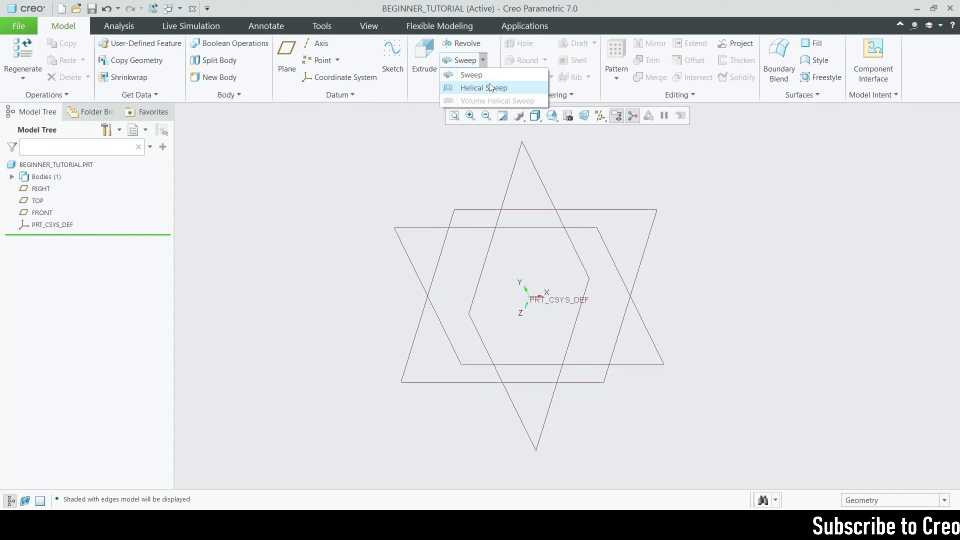
pyautogui.click(482, 61)
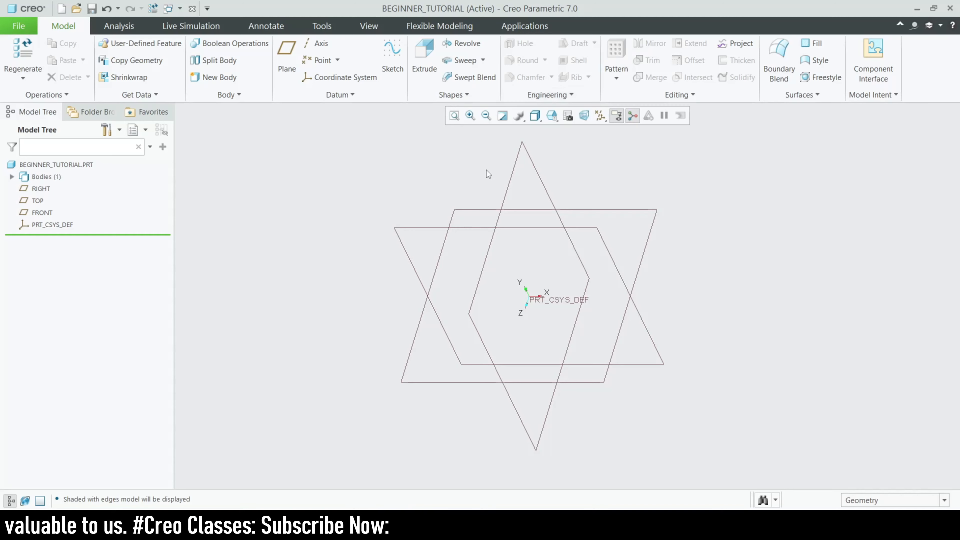
pyautogui.scroll(1, 484, 194)
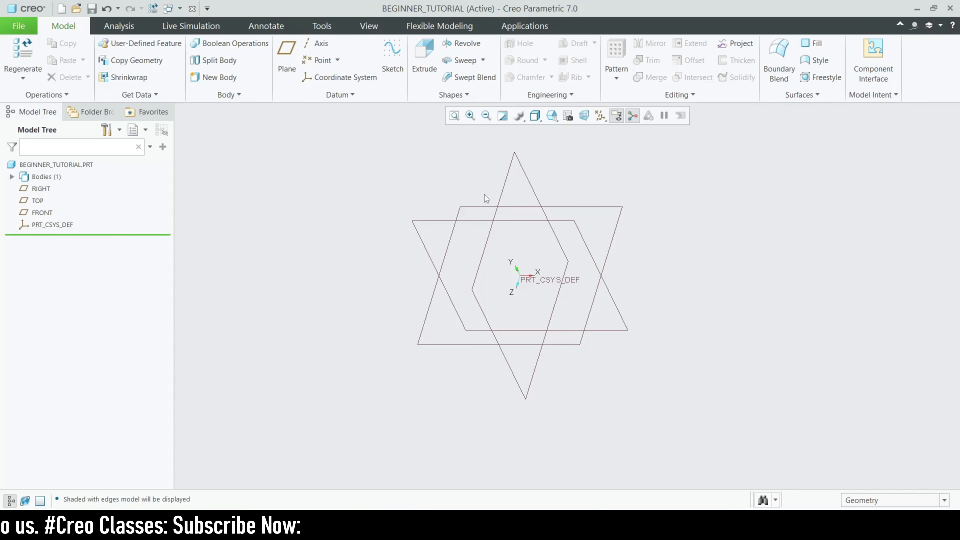
pyautogui.scroll(-1, 515, 269)
pyautogui.scroll(-2, 520, 254)
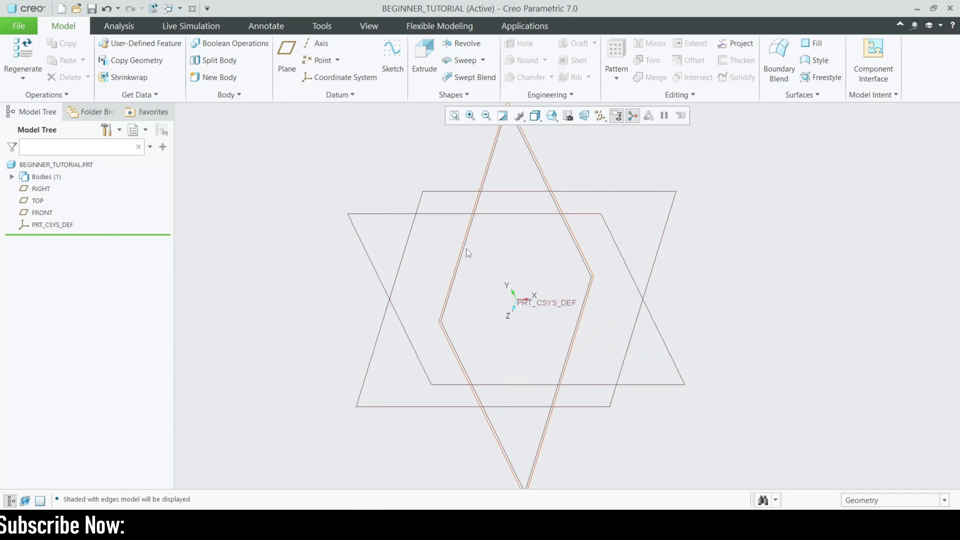
pyautogui.scroll(1, 469, 257)
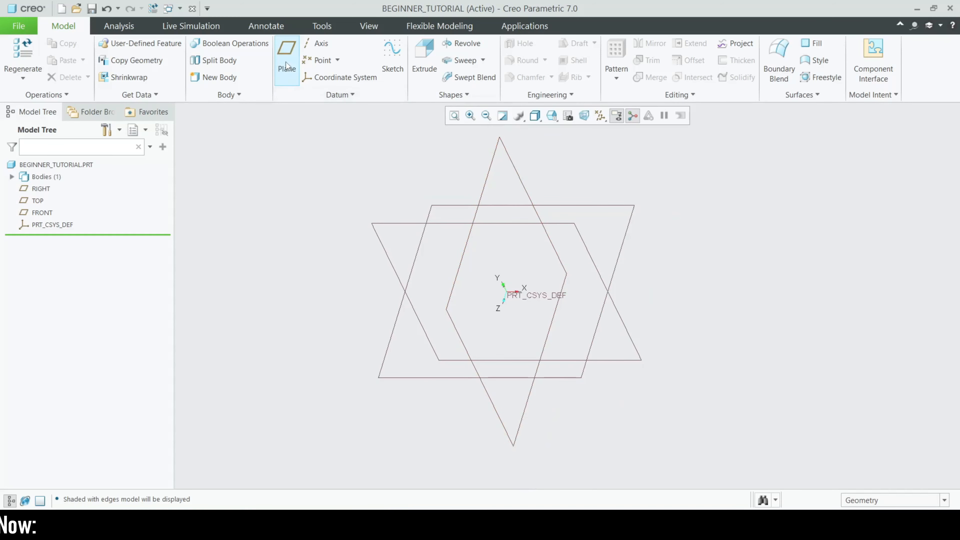
# Start a sketch on the FRONT datum plane and orient the view parallel to the sketching plane
pyautogui.click(43, 213)
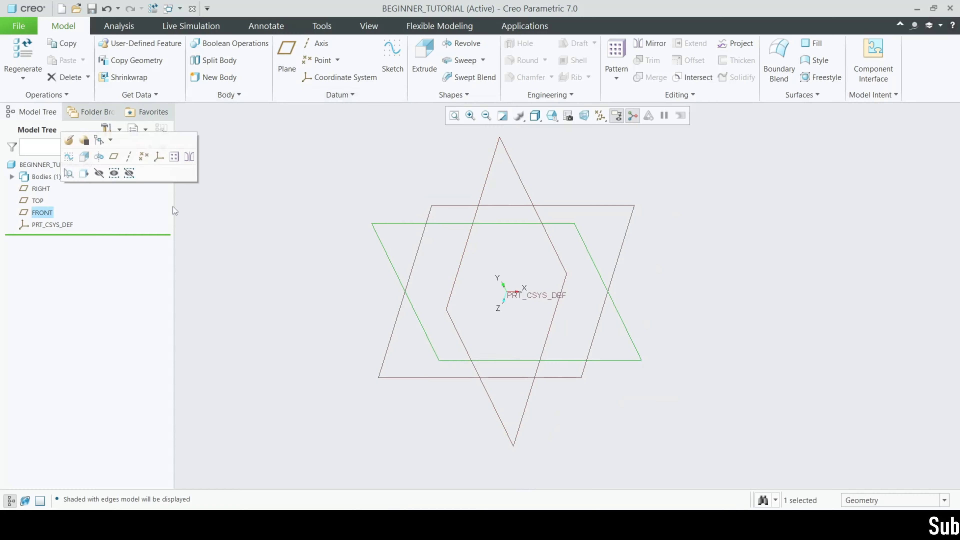
pyautogui.click(392, 56)
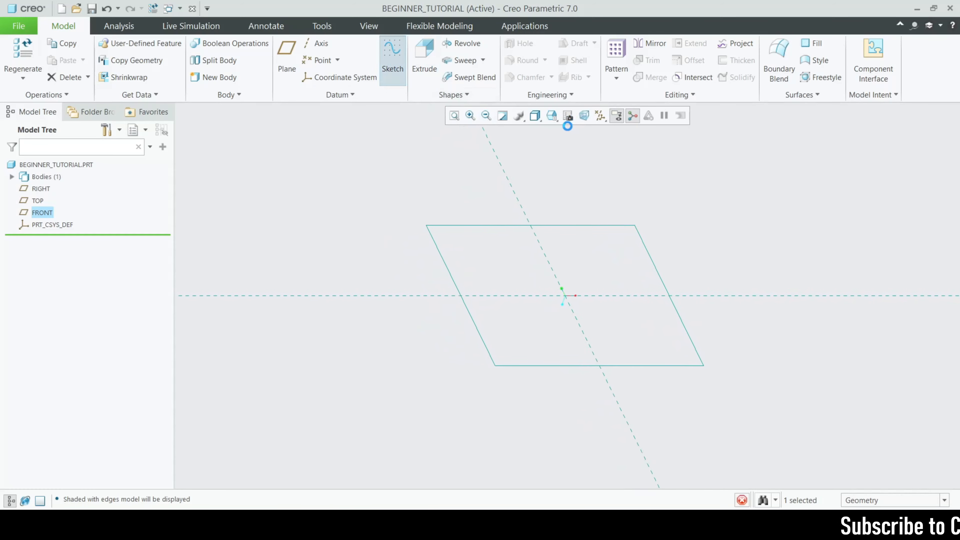
pyautogui.click(591, 115)
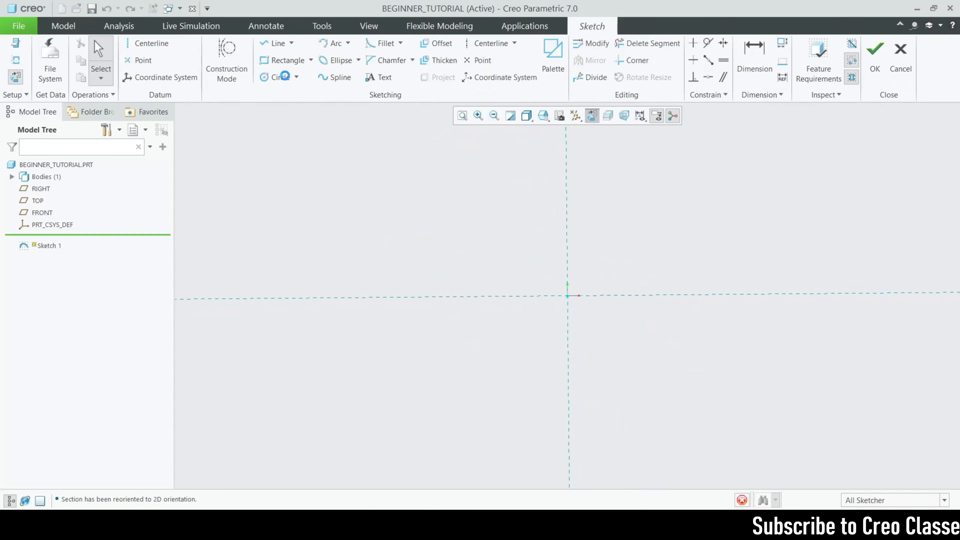
# Sketch a center rectangle about 203 wide, centred on the intersection of the two sketch references
pyautogui.click(311, 60)
pyautogui.click(297, 101)
pyautogui.scroll(2, 525, 272)
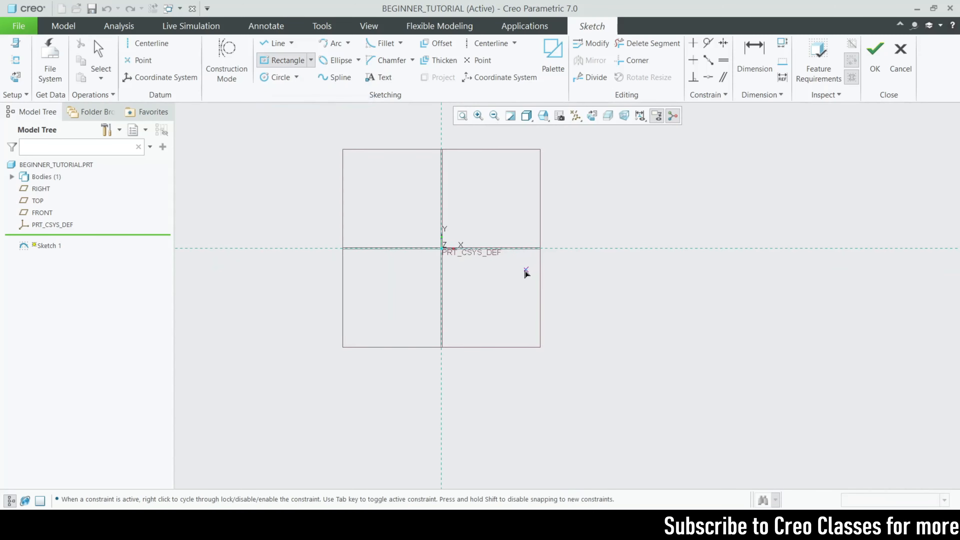
pyautogui.scroll(-2, 413, 238)
pyautogui.click(435, 248)
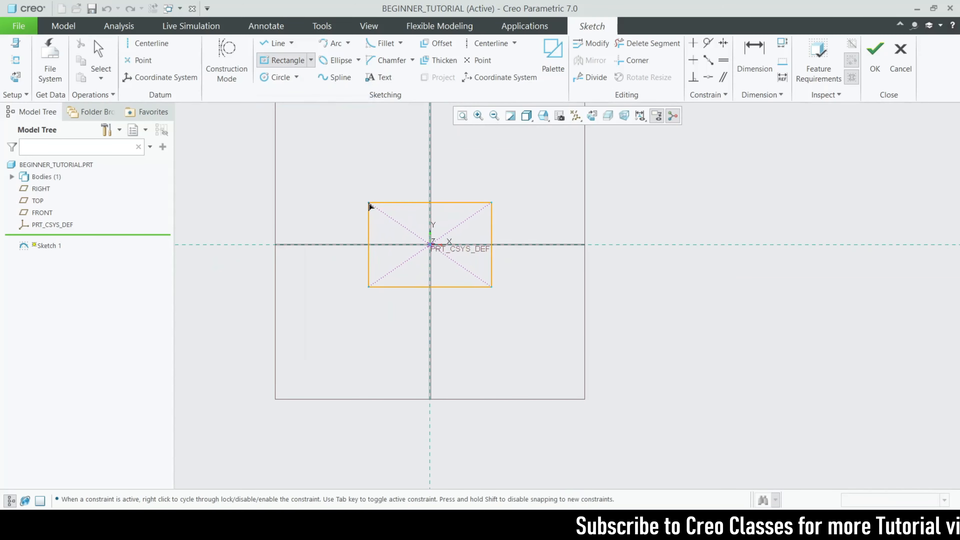
pyautogui.scroll(-1, 390, 221)
pyautogui.click(390, 223)
pyautogui.middleClick(393, 223)
pyautogui.scroll(-1, 407, 221)
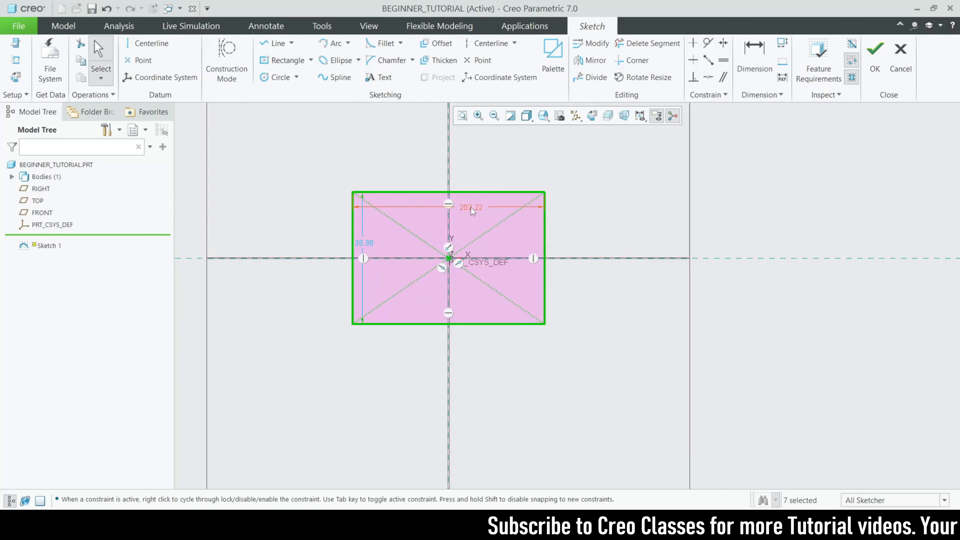
# Set the rectangle's width to 100 and its height to 50, and finish the sketch
pyautogui.doubleClick(472, 206)
pyautogui.write('100')
pyautogui.press('Return')
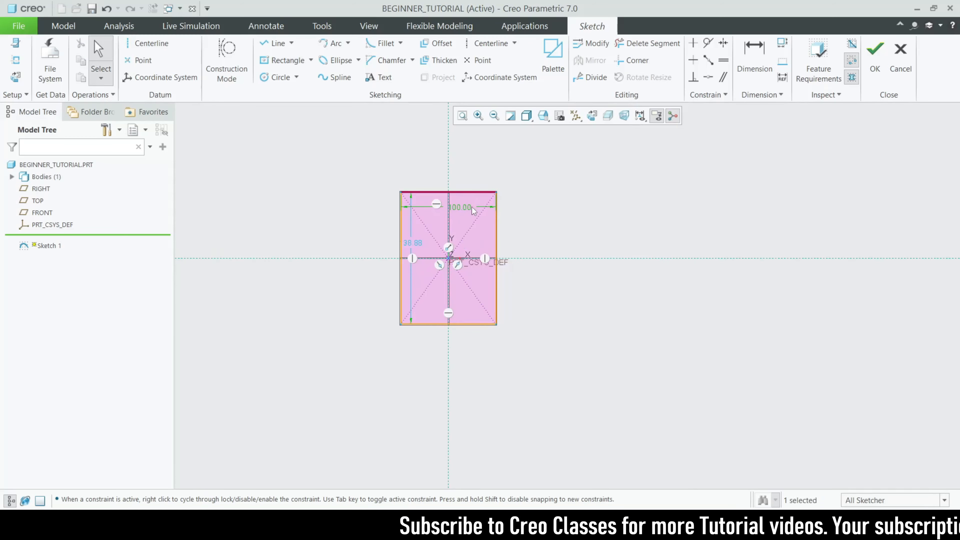
pyautogui.doubleClick(420, 246)
pyautogui.write('50')
pyautogui.press('Return')
pyautogui.scroll(-3, 444, 266)
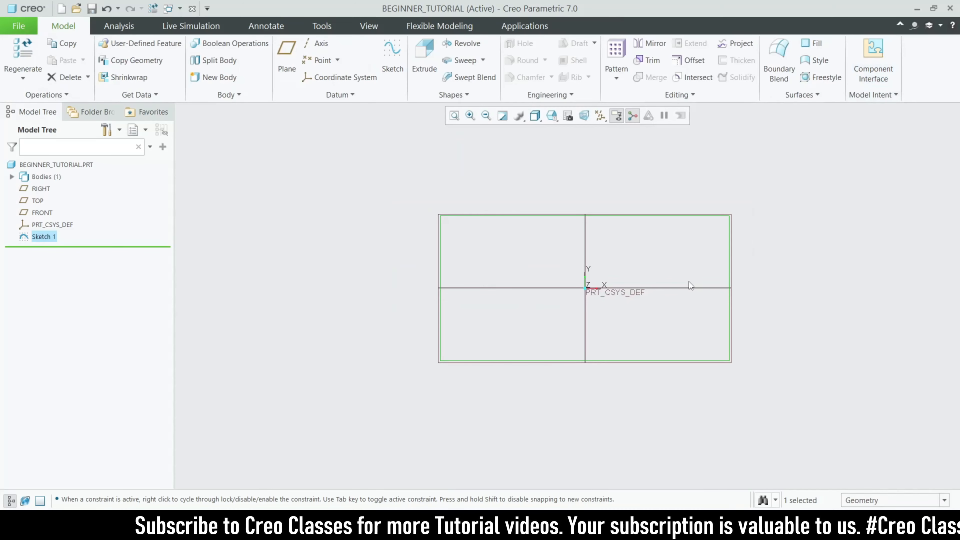
# Extrude the rectangle sketch as a solid with a depth of 75, symmetric about the sketch plane
pyautogui.click(422, 64)
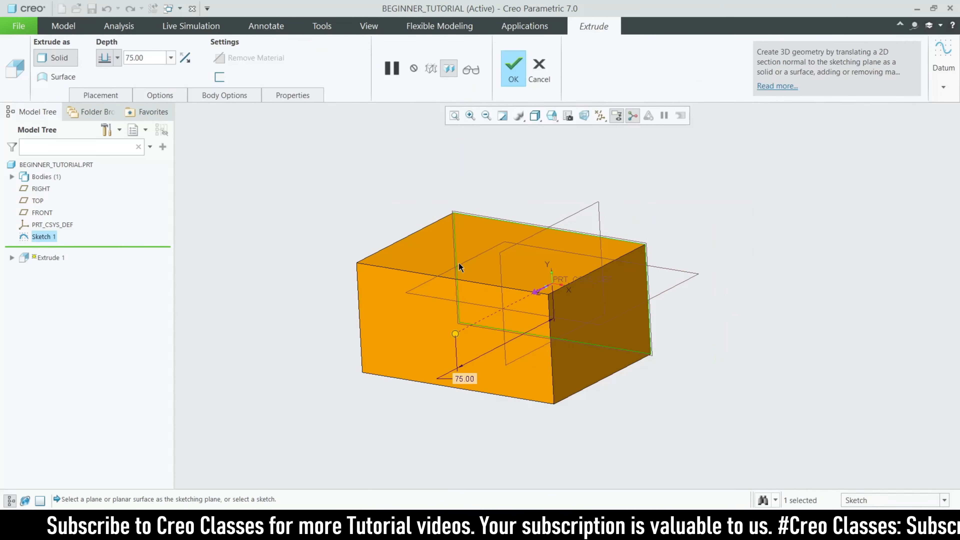
pyautogui.click(117, 57)
pyautogui.click(105, 93)
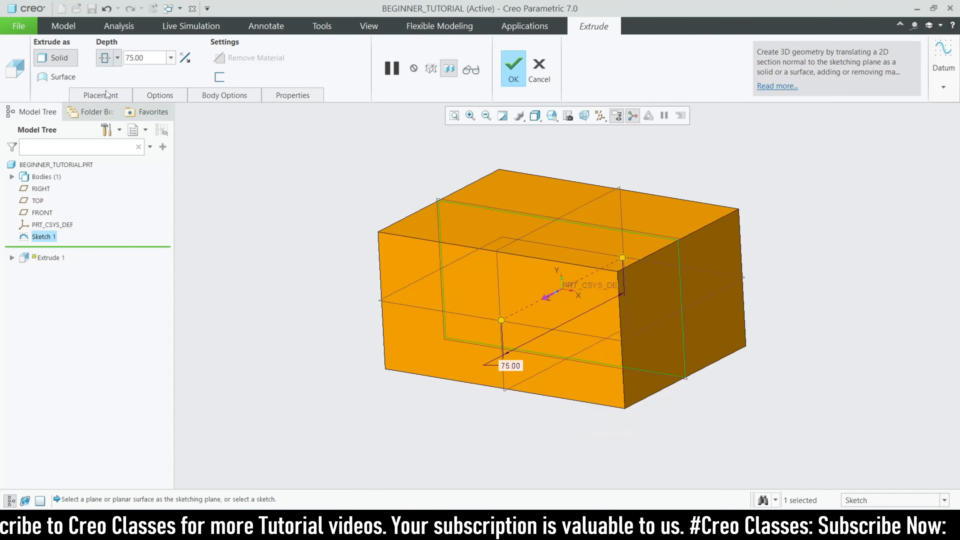
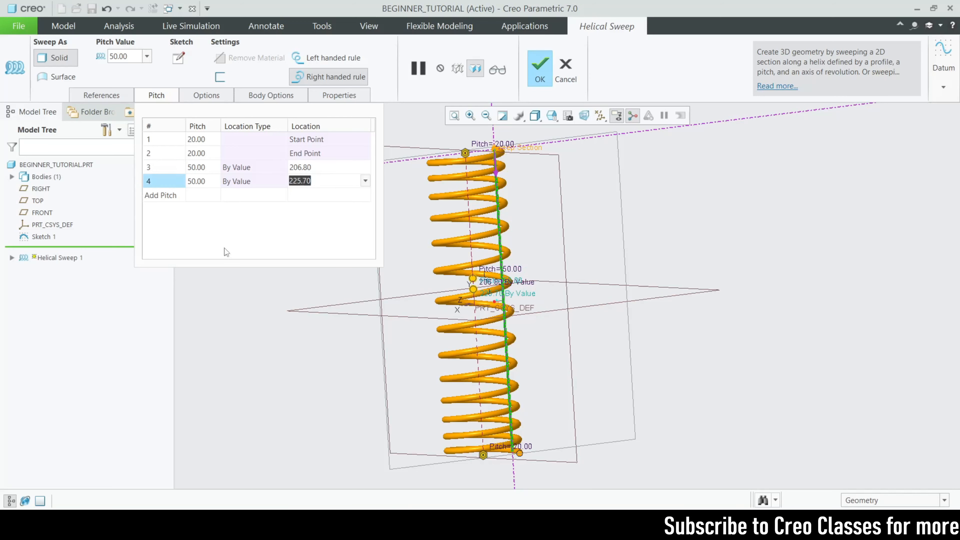
# Set the helical sweep's pitch to 10 at both the start point and the end point
pyautogui.click(210, 138)
pyautogui.doubleClick(209, 138)
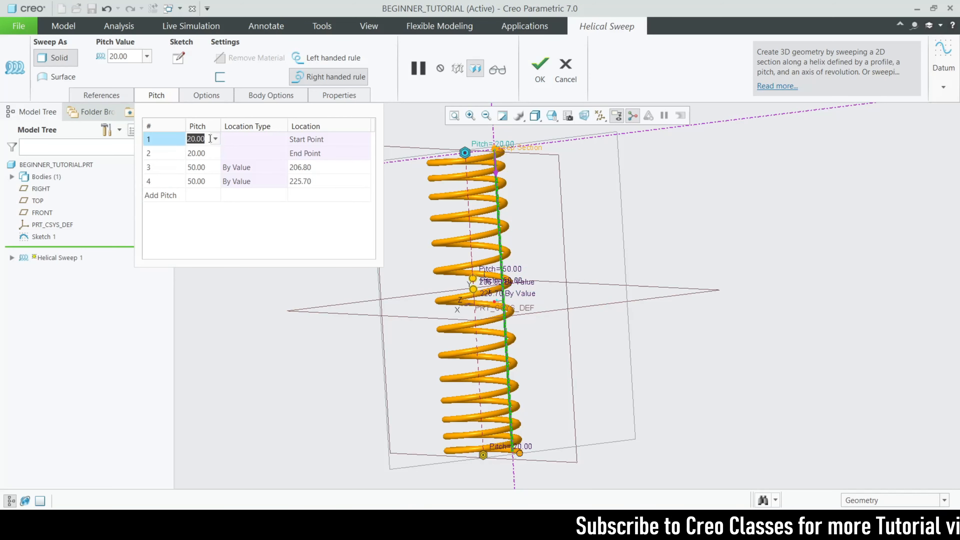
pyautogui.write('10.00')
pyautogui.press('Return')
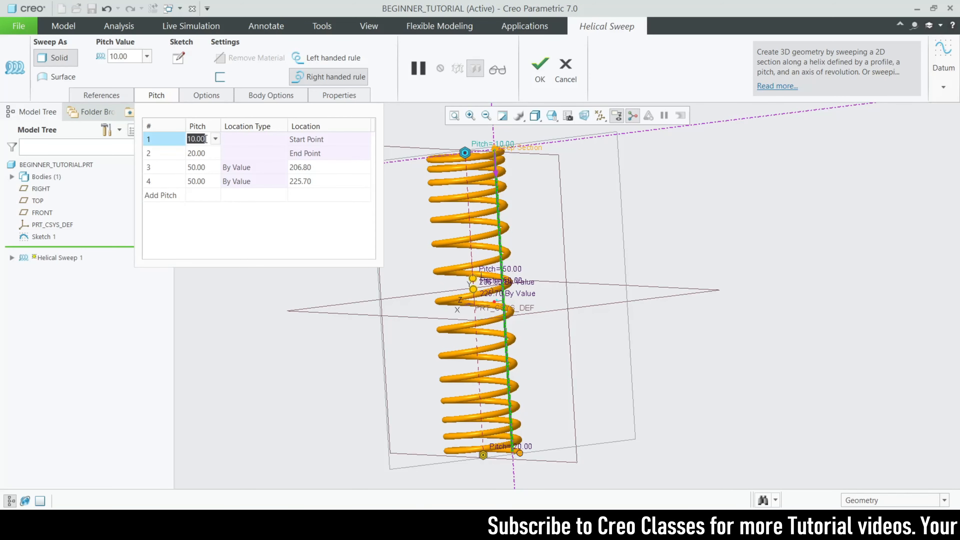
pyautogui.click(209, 182)
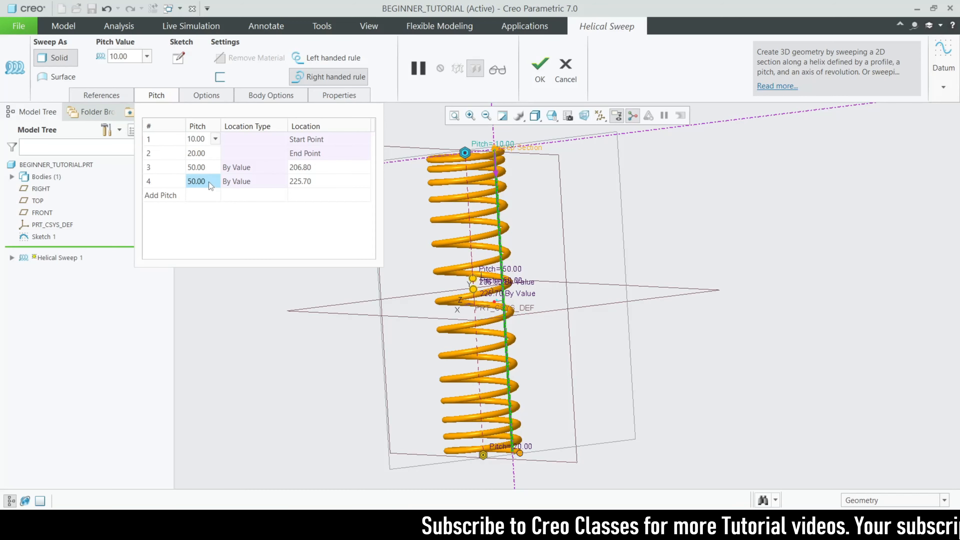
pyautogui.doubleClick(213, 154)
pyautogui.write('1')
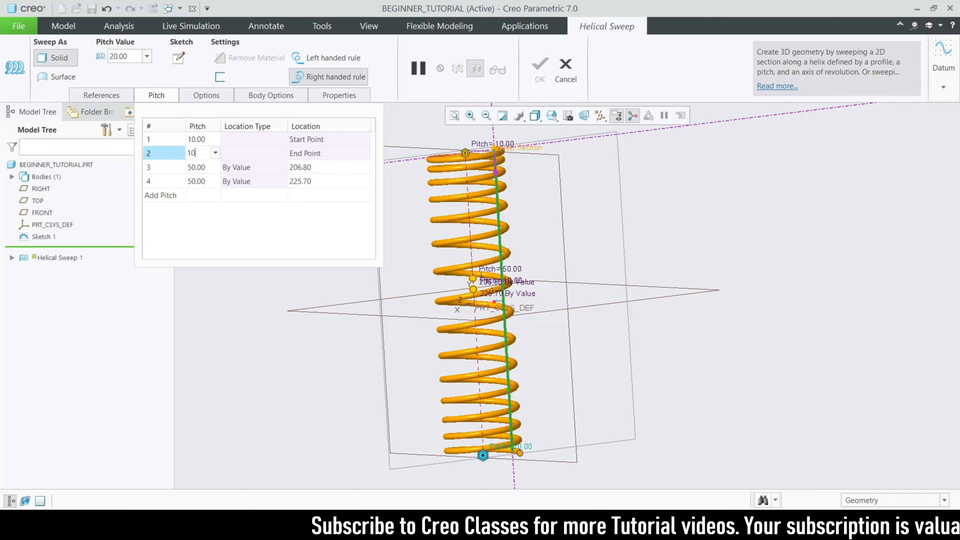
pyautogui.write('0')
pyautogui.press('Return')
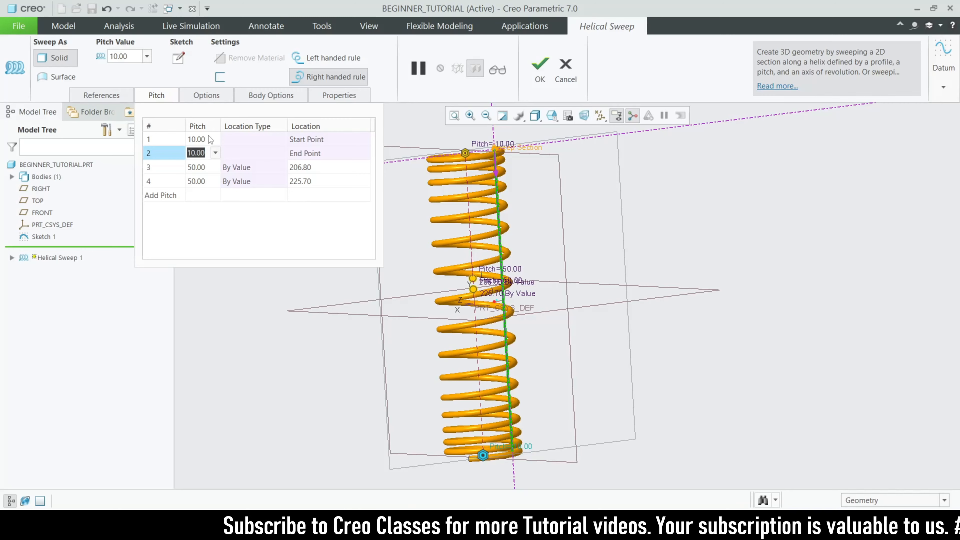
# Set the helical sweep's pitch to 5 at both the start point and the end point
pyautogui.doubleClick(209, 139)
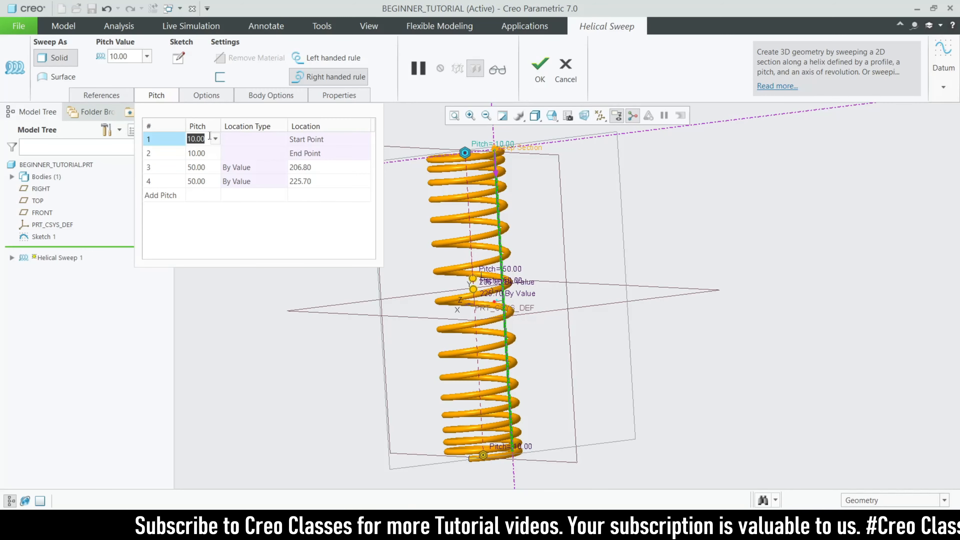
pyautogui.write('5')
pyautogui.press('Return')
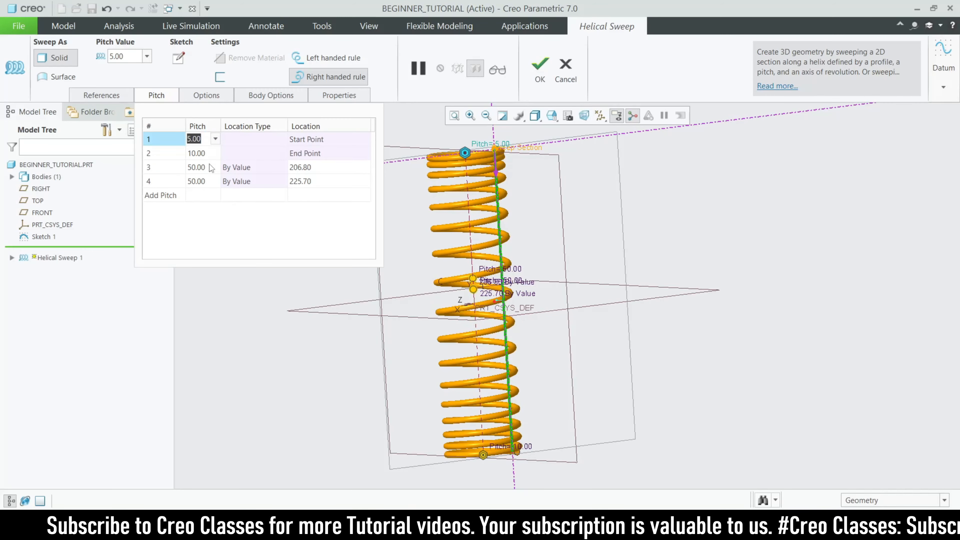
pyautogui.doubleClick(212, 181)
pyautogui.doubleClick(211, 152)
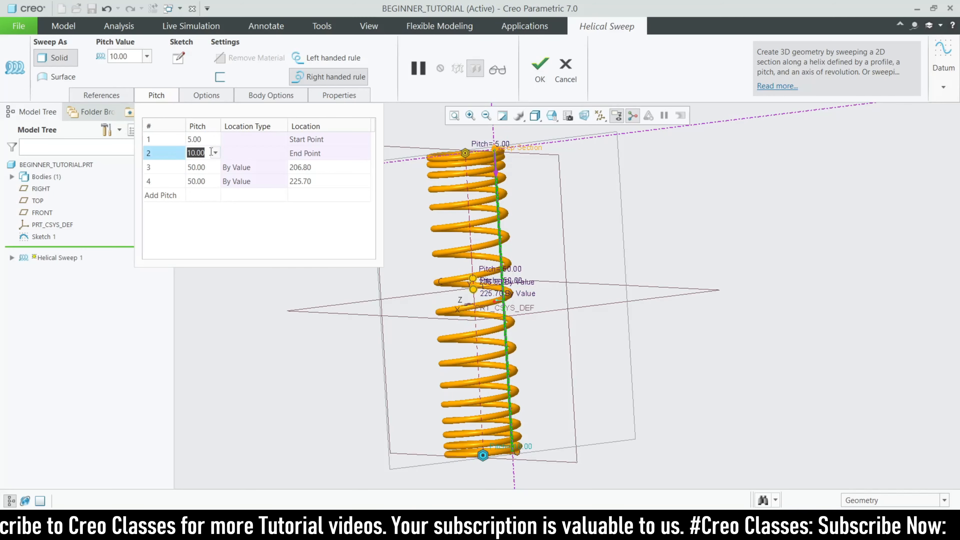
pyautogui.write('5')
pyautogui.press('Return')
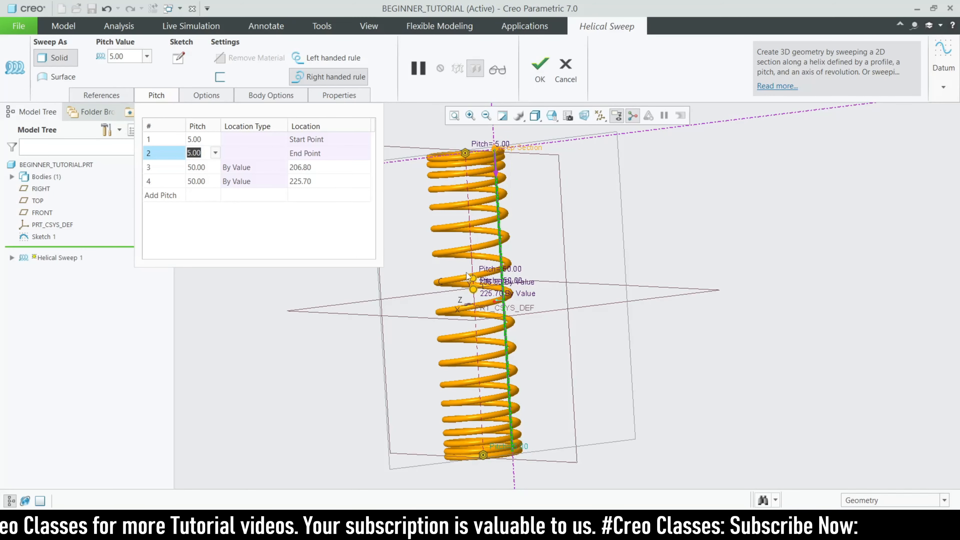
# Set the By Value location of the helical sweep's third pitch point to 300
pyautogui.moveTo(471, 277)
pyautogui.mouseDown()
pyautogui.moveTo(472, 260)
pyautogui.moveTo(474, 310)
pyautogui.moveTo(474, 288)
pyautogui.mouseUp()
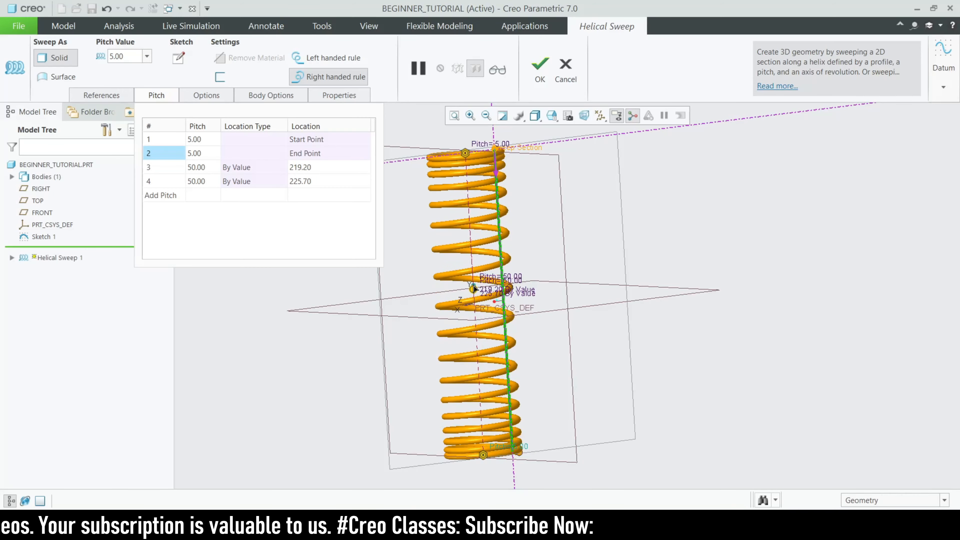
pyautogui.click(261, 167)
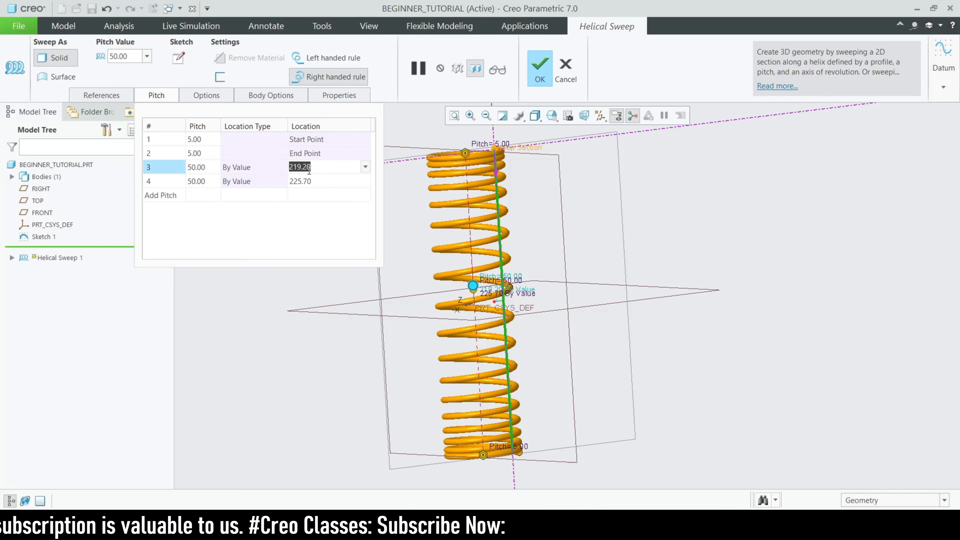
pyautogui.write('300')
pyautogui.press('Return')
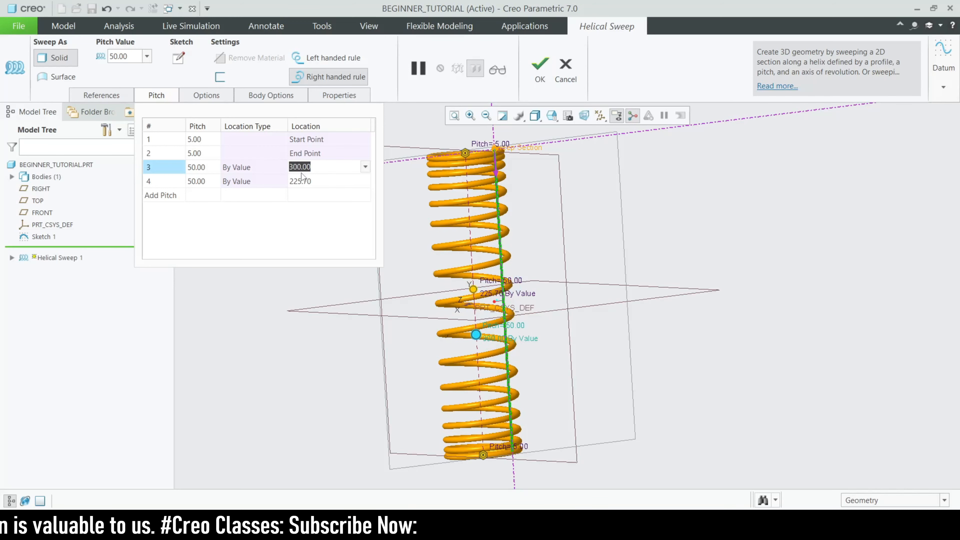
# Set the By Value location of the helical sweep's fourth pitch point to 100
pyautogui.click(318, 181)
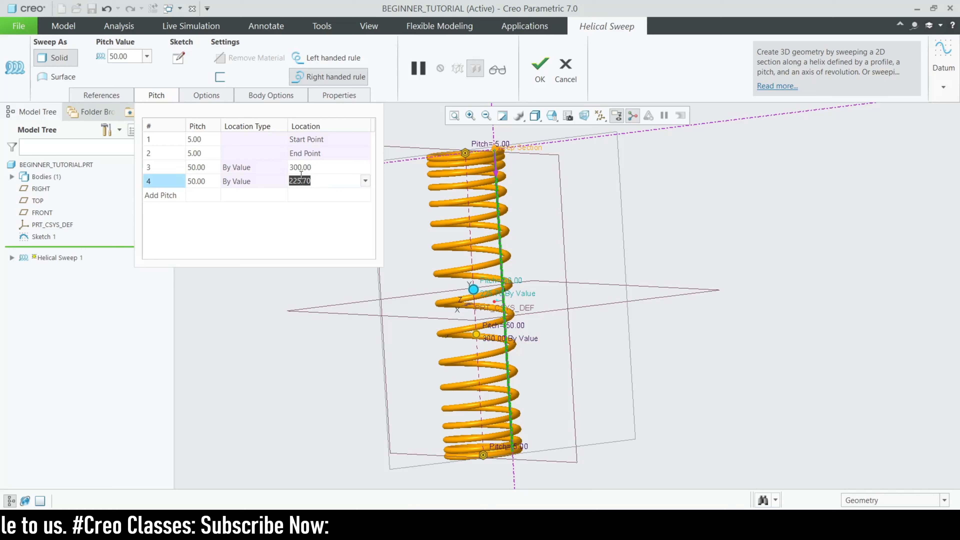
pyautogui.write('300')
pyautogui.press('Return')
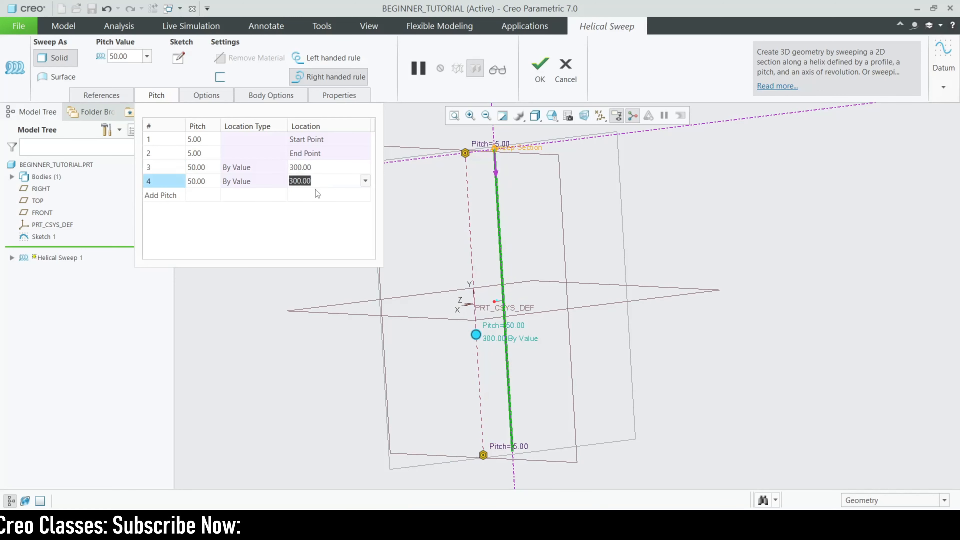
pyautogui.write('100')
pyautogui.press('Return')
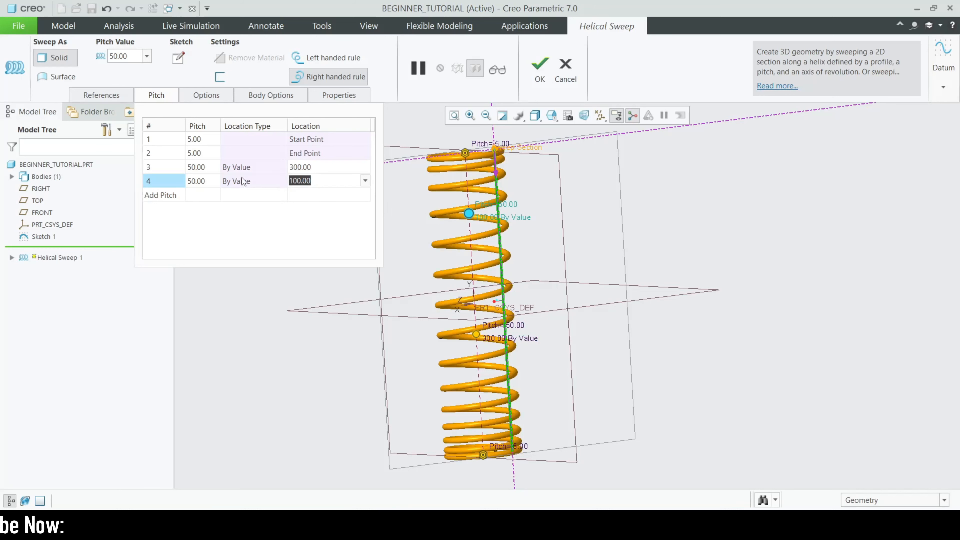
# Switch the fourth pitch point's location type to By Ratio
pyautogui.click(282, 183)
pyautogui.click(282, 180)
pyautogui.click(263, 215)
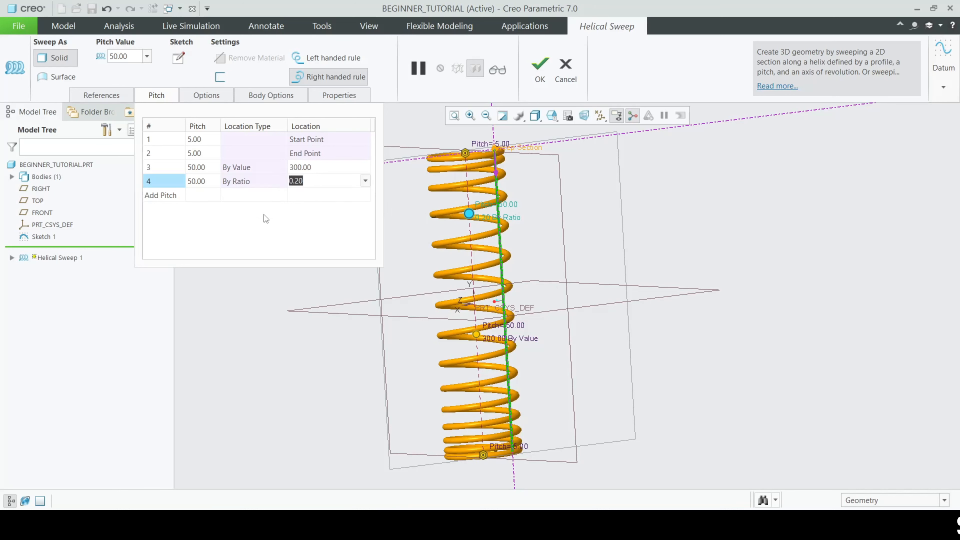
# Switch the fourth pitch point's location type to By Reference
pyautogui.click(273, 181)
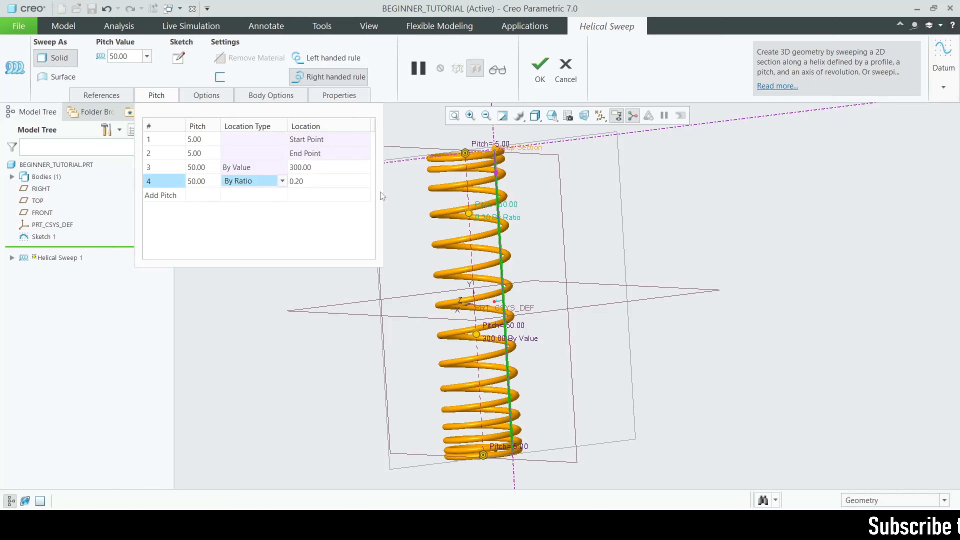
pyautogui.click(281, 181)
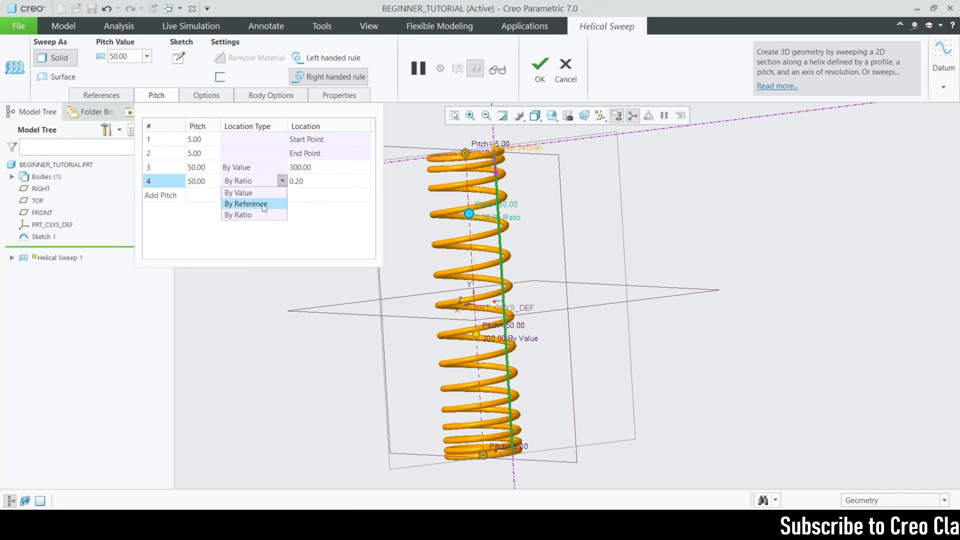
pyautogui.click(262, 204)
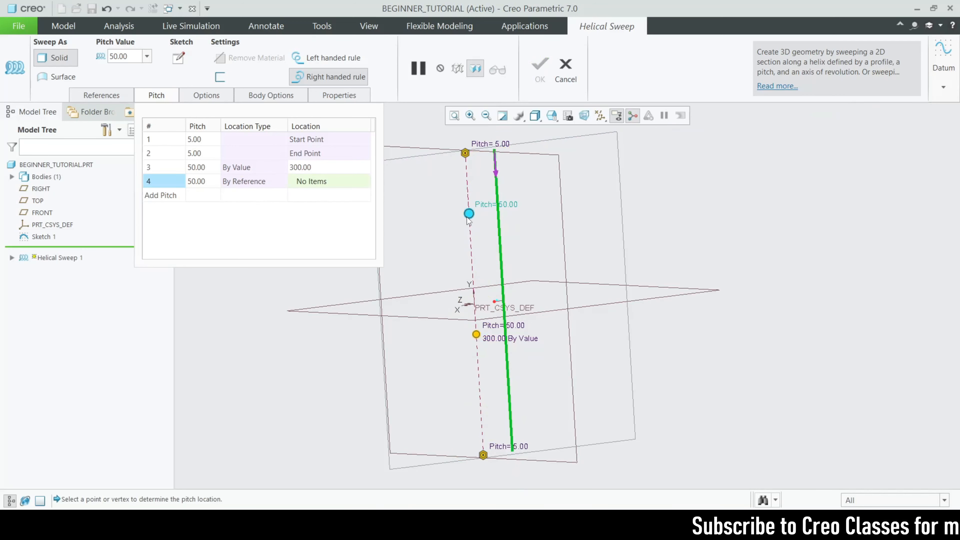
# Reposition the third and fourth pitch points to By Value locations 236.20 and 219.50, and complete the helical sweep
pyautogui.moveTo(467, 219); pyautogui.dragTo(476, 300)
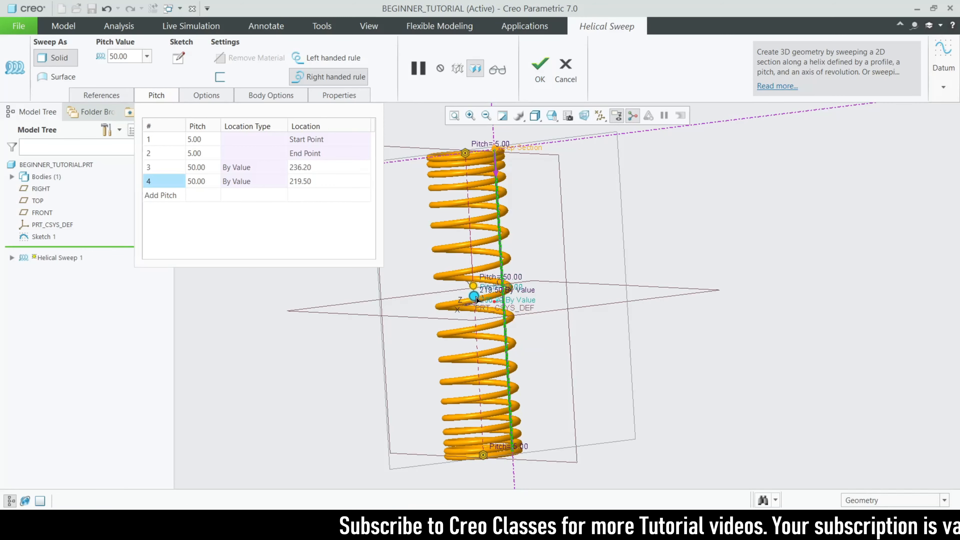
pyautogui.click(544, 75)
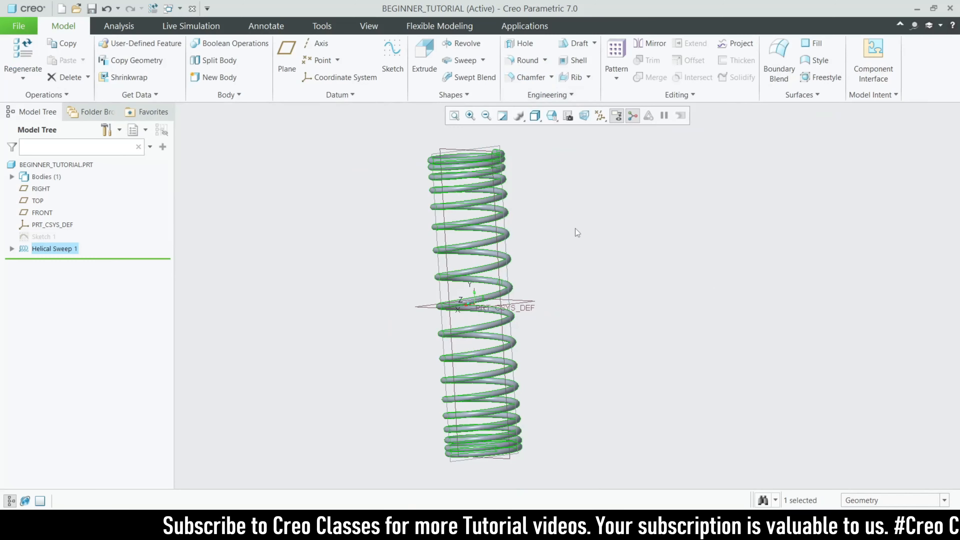
# Hide all datum axes, points, coordinate systems and planes around the spring
pyautogui.click(584, 116)
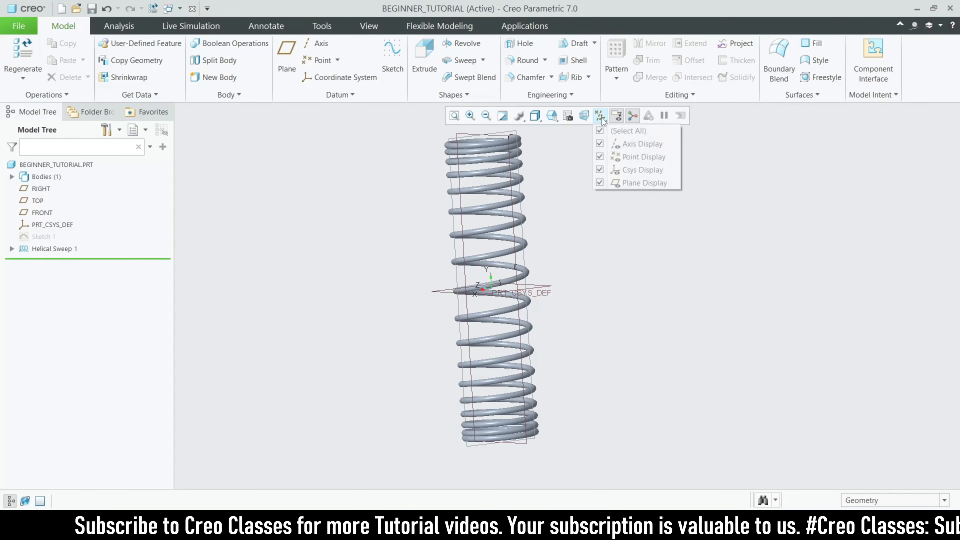
pyautogui.click(616, 182)
pyautogui.moveTo(573, 265)
pyautogui.mouseDown(button='middle')
pyautogui.moveTo(570, 240)
pyautogui.moveTo(561, 268)
pyautogui.moveTo(547, 264)
pyautogui.moveTo(468, 163)
pyautogui.moveTo(418, 157)
pyautogui.mouseUp(button='middle')
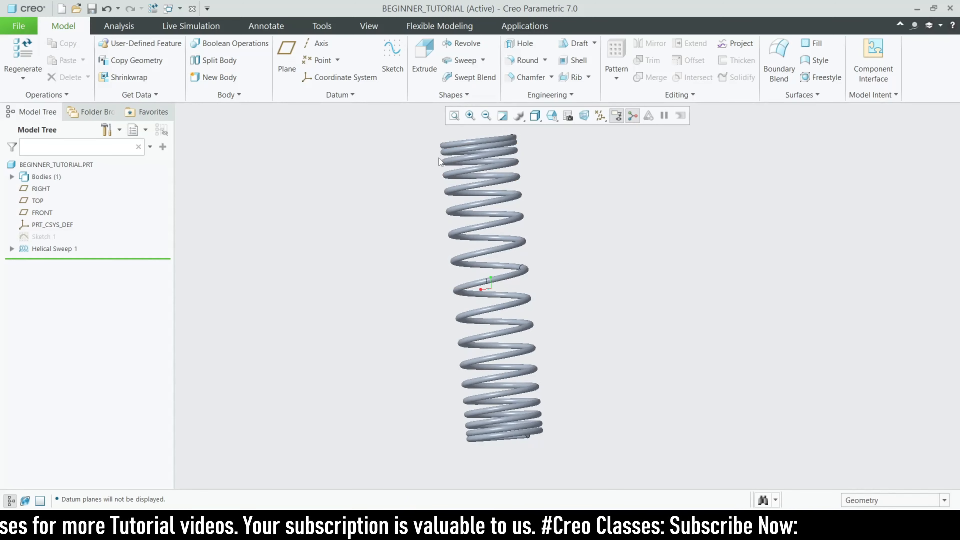
# Examine the spring's coil spacing up close and from several viewing angles
pyautogui.scroll(-10, 438, 157)
pyautogui.scroll(2, 440, 151)
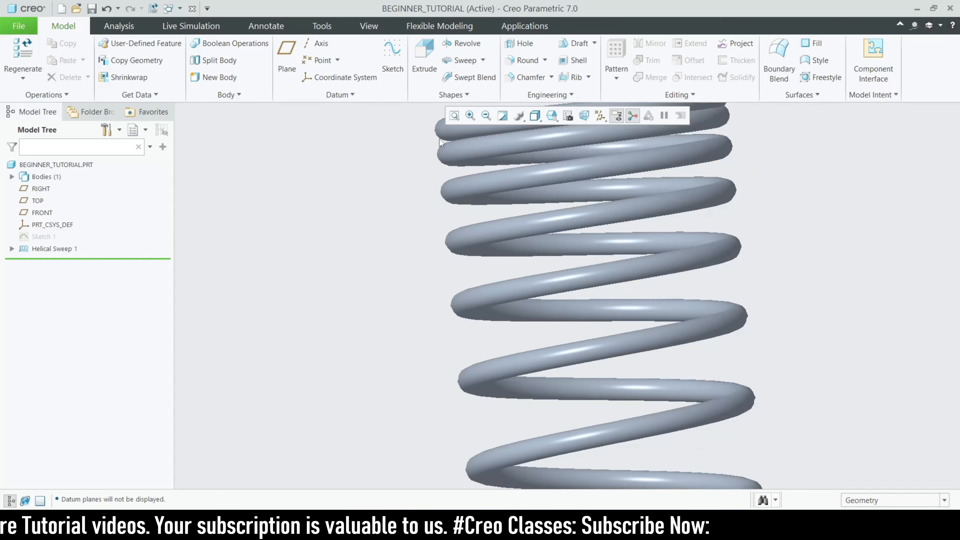
pyautogui.scroll(5, 436, 165)
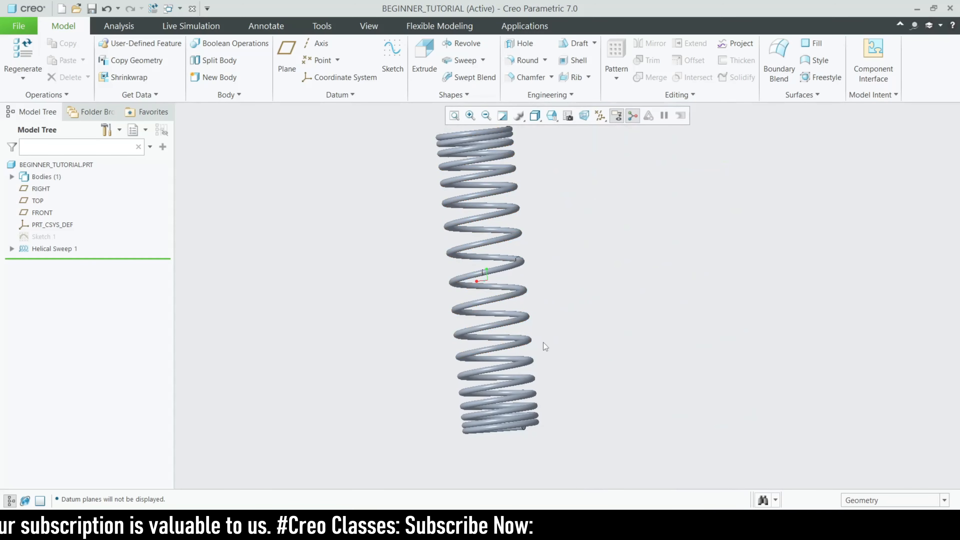
pyautogui.moveTo(543, 342)
pyautogui.mouseDown(button='middle')
pyautogui.moveTo(578, 279)
pyautogui.moveTo(615, 315)
pyautogui.moveTo(575, 309)
pyautogui.moveTo(548, 317)
pyautogui.moveTo(559, 352)
pyautogui.moveTo(569, 325)
pyautogui.mouseUp(button='middle')
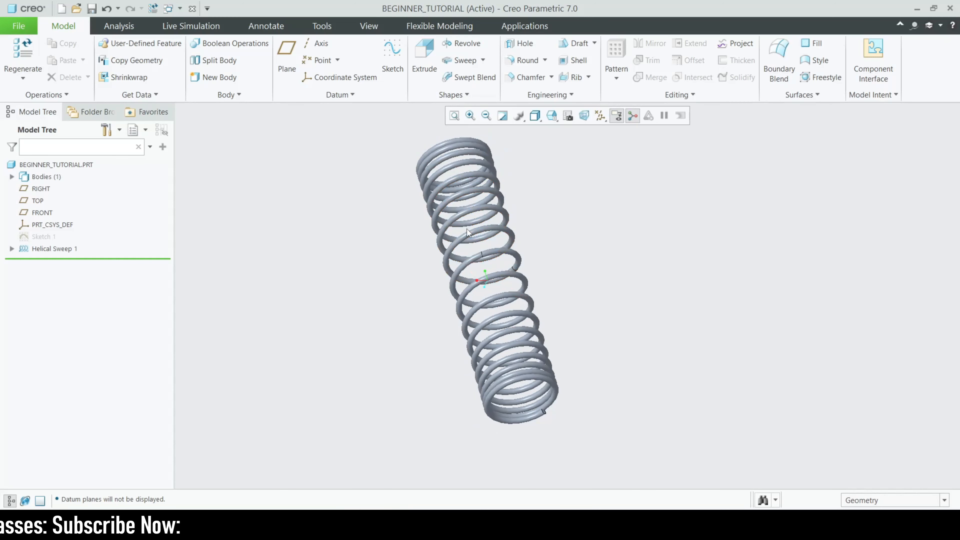
pyautogui.scroll(2, 452, 339)
pyautogui.scroll(-2, 396, 260)
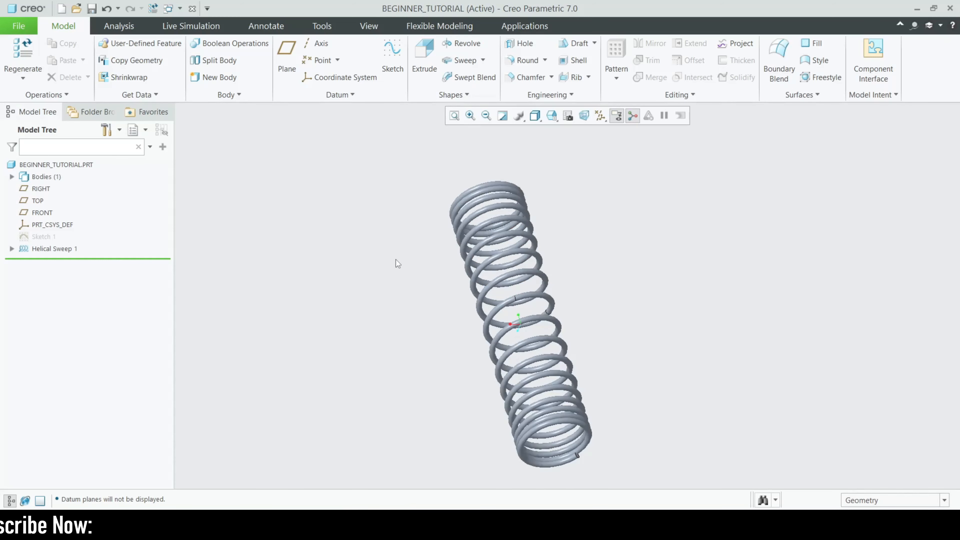
pyautogui.moveTo(452, 313); pyautogui.dragTo(464, 314, button='middle')
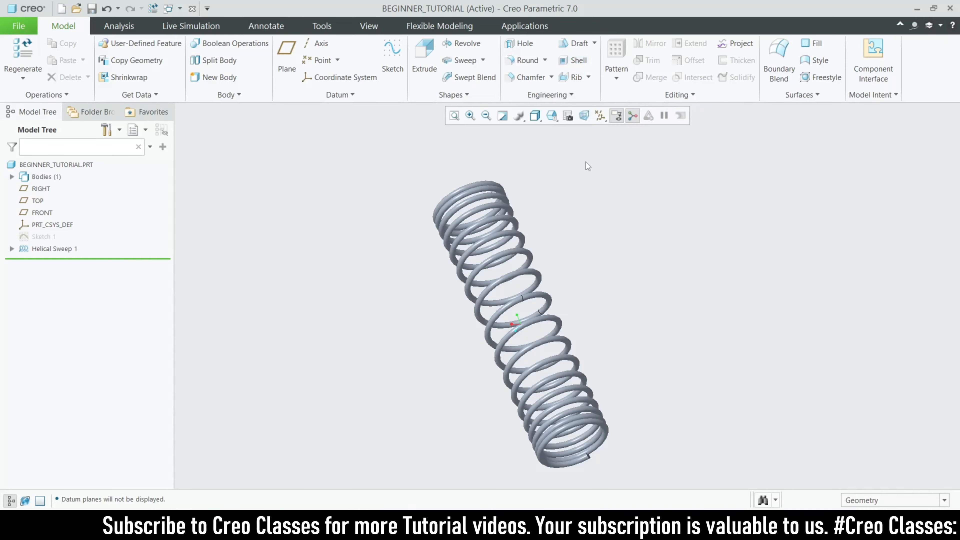
pyautogui.moveTo(585, 162)
pyautogui.mouseDown(button='middle')
pyautogui.moveTo(601, 216)
pyautogui.moveTo(601, 196)
pyautogui.moveTo(520, 214)
pyautogui.moveTo(510, 230)
pyautogui.moveTo(528, 293)
pyautogui.moveTo(516, 229)
pyautogui.moveTo(502, 247)
pyautogui.moveTo(478, 163)
pyautogui.mouseUp(button='middle')
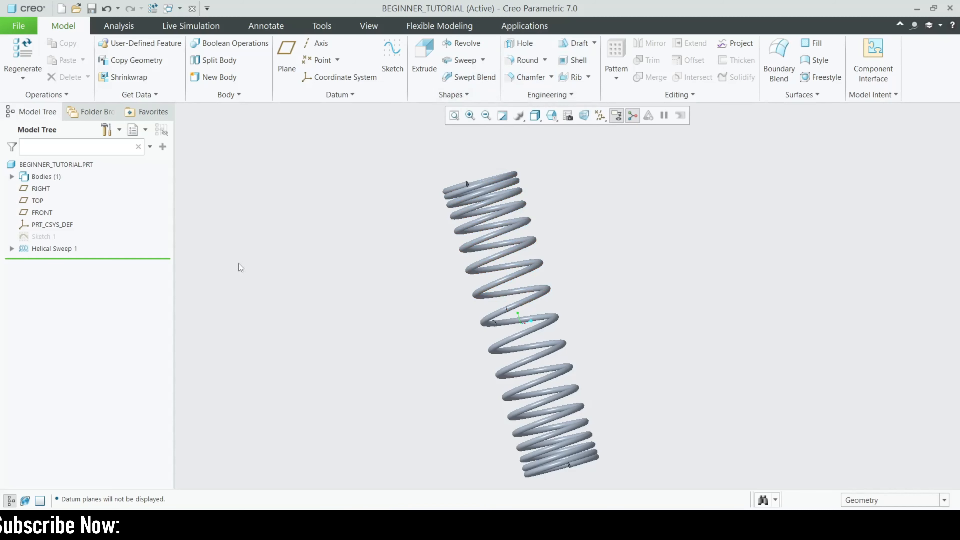
# Delete the helical sweep spring together with its Sketch 1
pyautogui.click(44, 249)
pyautogui.keyDown('ctrl'); pyautogui.click(45, 236); pyautogui.keyUp('ctrl')
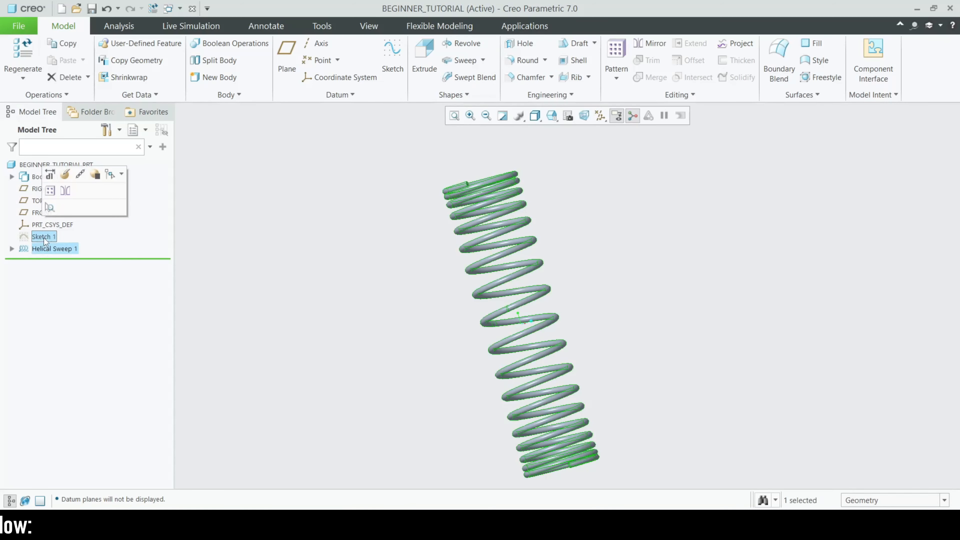
pyautogui.rightClick(45, 236)
pyautogui.click(86, 281)
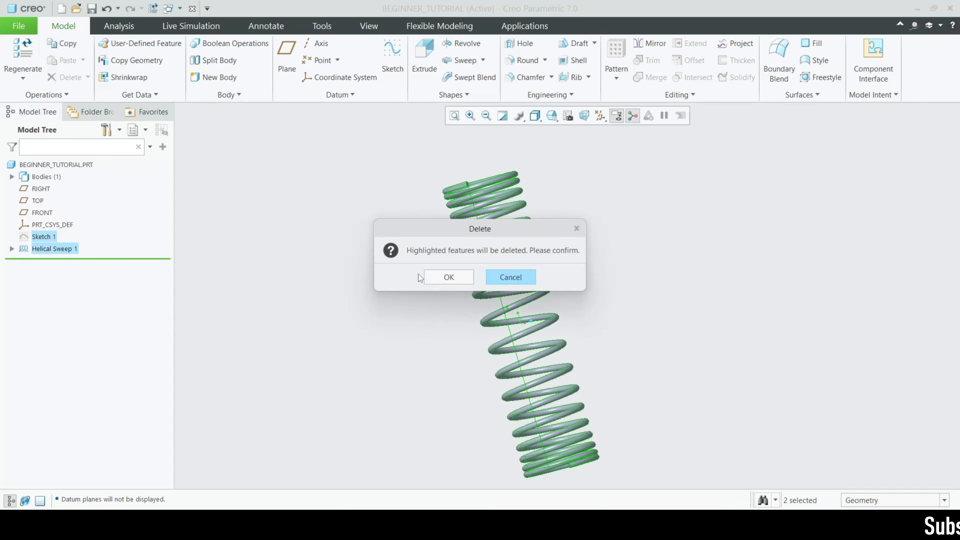
pyautogui.click(449, 277)
# Show all datum types again and return the model to its standard orientation
pyautogui.click(600, 115)
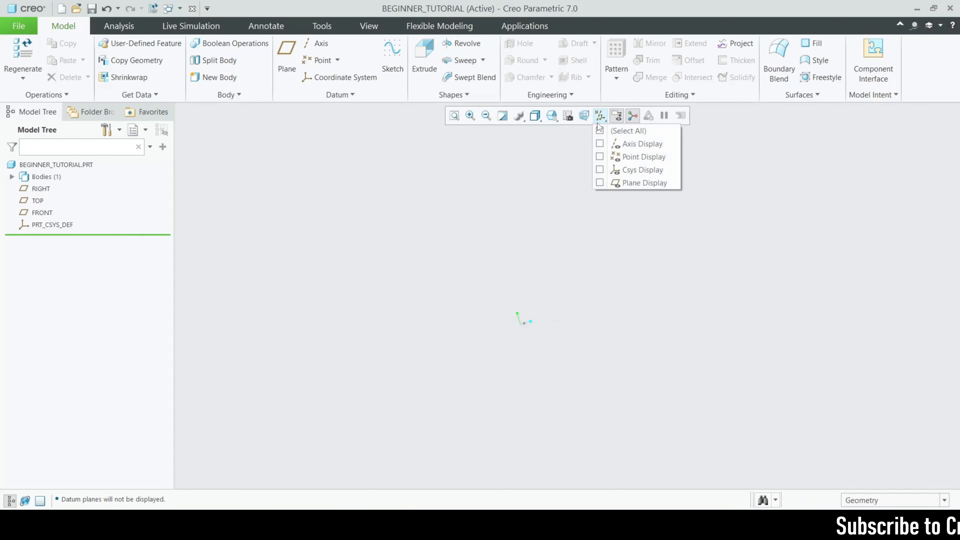
pyautogui.click(599, 130)
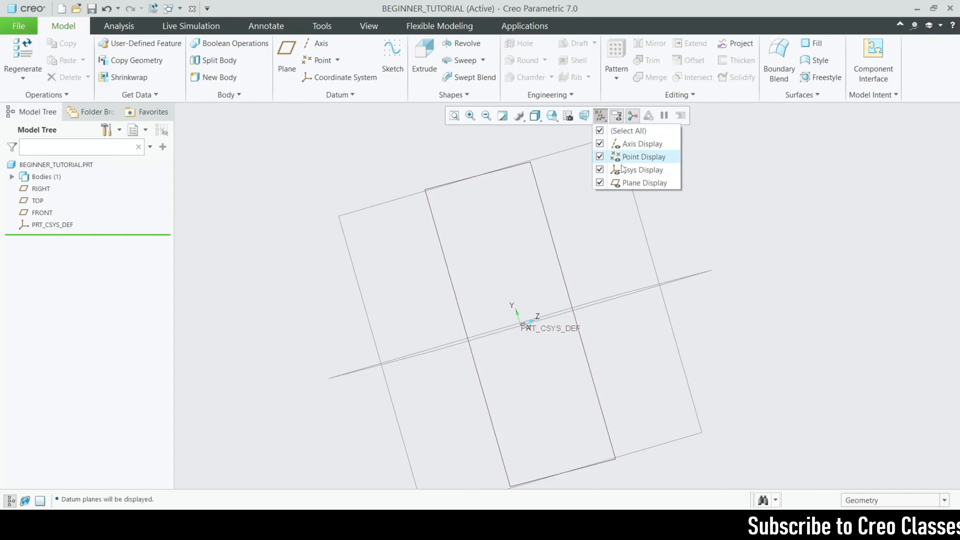
pyautogui.click(602, 116)
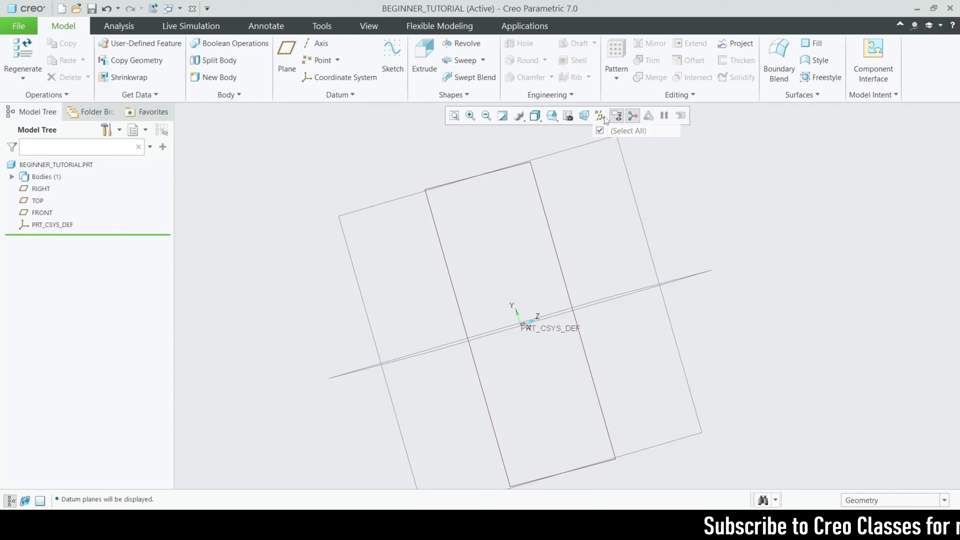
pyautogui.click(534, 115)
pyautogui.click(556, 128)
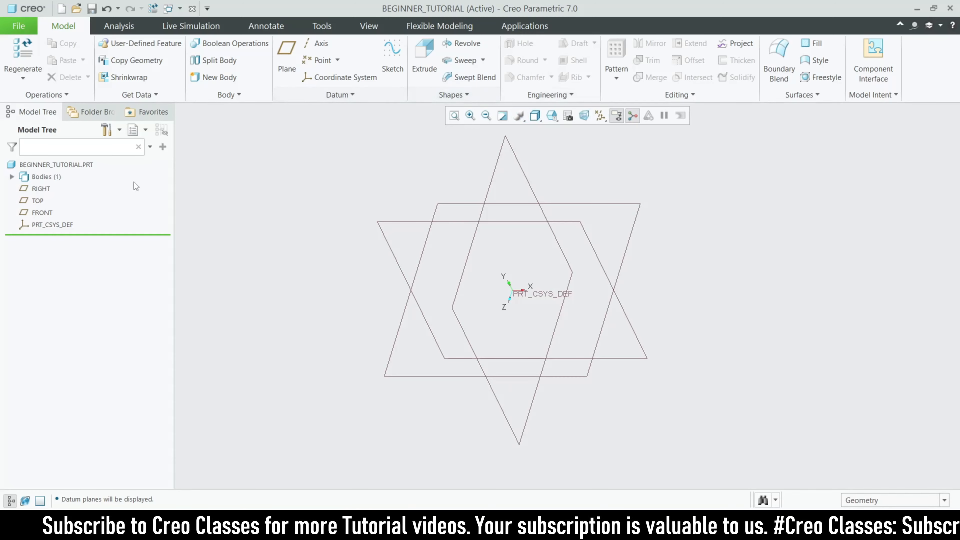
# Sketch a center rectangle on the FRONT plane, centred on the origin, and finish the sketch
pyautogui.click(51, 214)
pyautogui.click(395, 70)
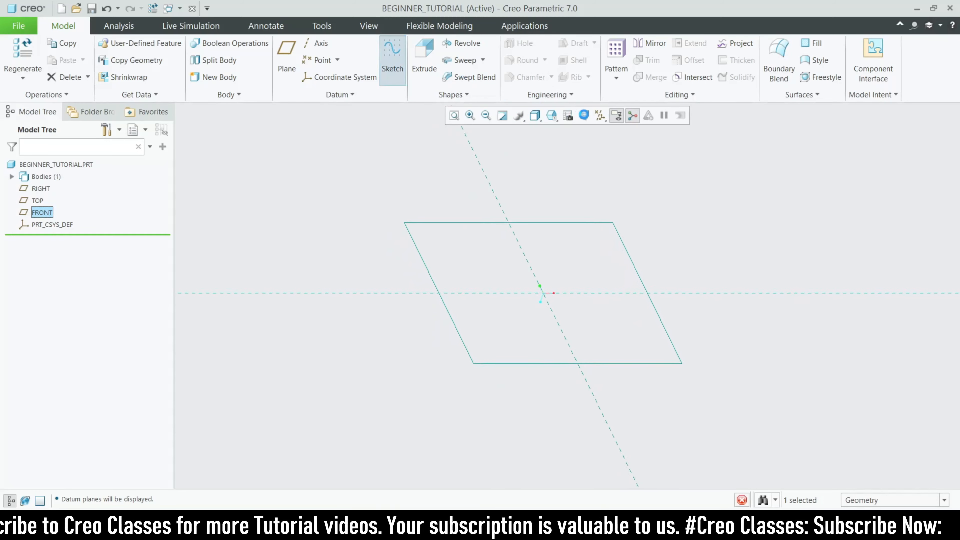
pyautogui.click(606, 116)
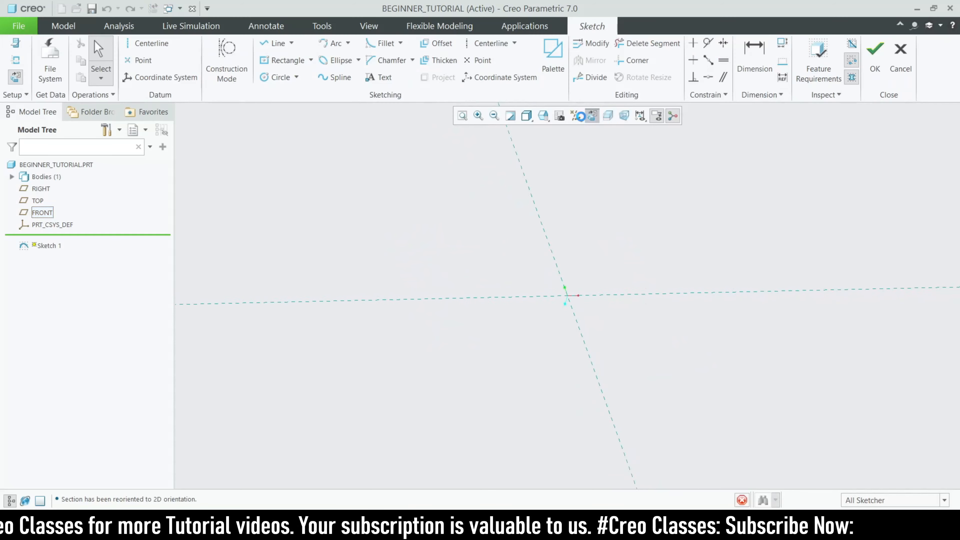
pyautogui.click(311, 60)
pyautogui.click(307, 100)
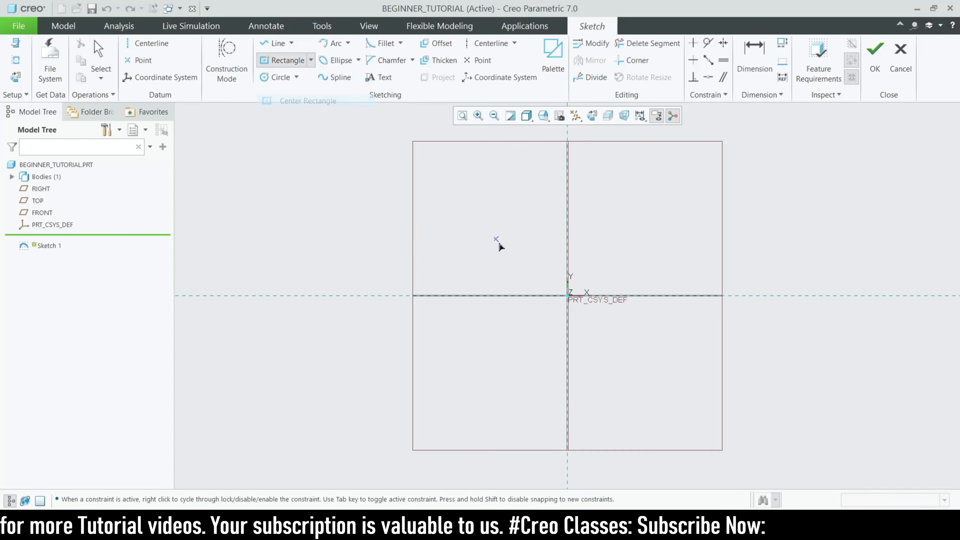
pyautogui.click(567, 295)
pyautogui.click(502, 241)
pyautogui.click(900, 61)
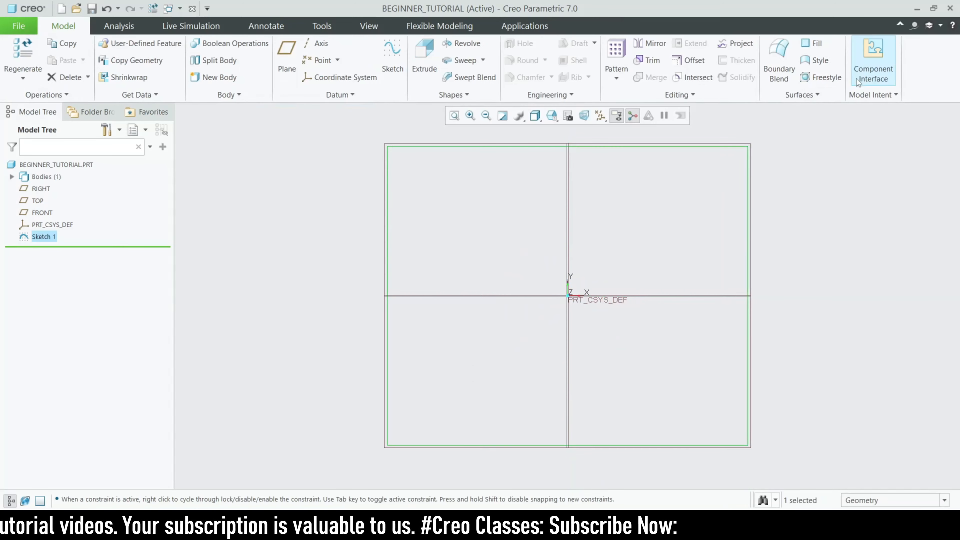
# Extrude the rectangle sketch into a solid block
pyautogui.click(425, 57)
pyautogui.moveTo(511, 214); pyautogui.dragTo(499, 273, button='middle')
pyautogui.click(514, 68)
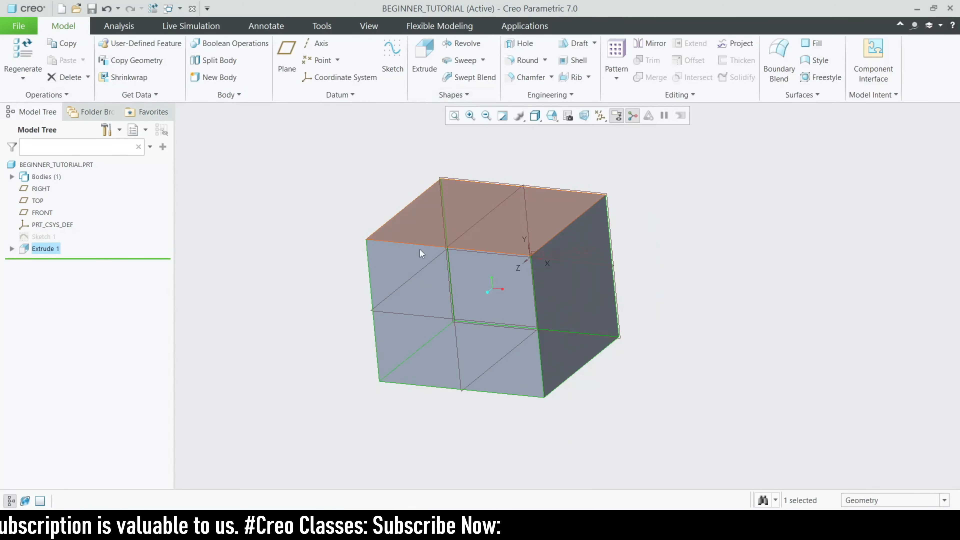
pyautogui.moveTo(329, 286); pyautogui.dragTo(342, 223, button='middle')
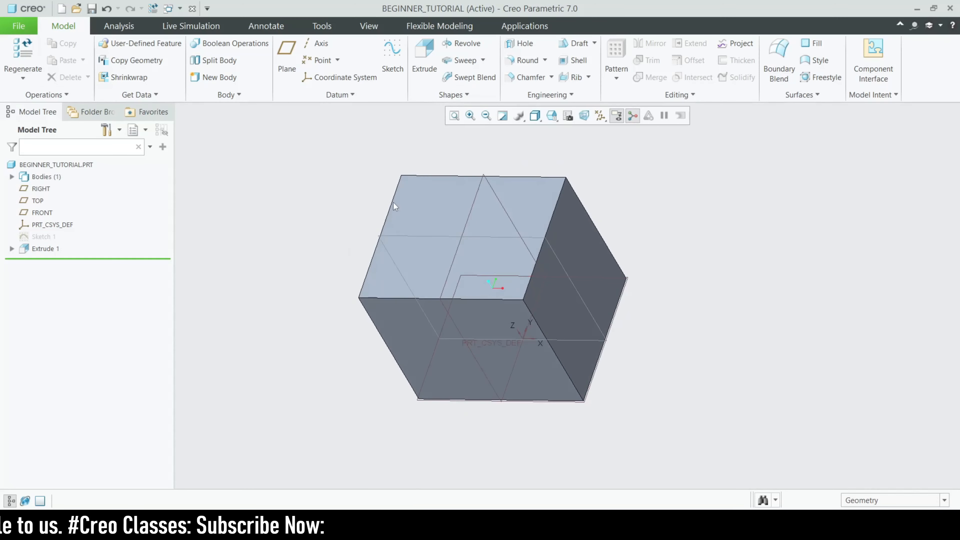
pyautogui.scroll(-1, 455, 187)
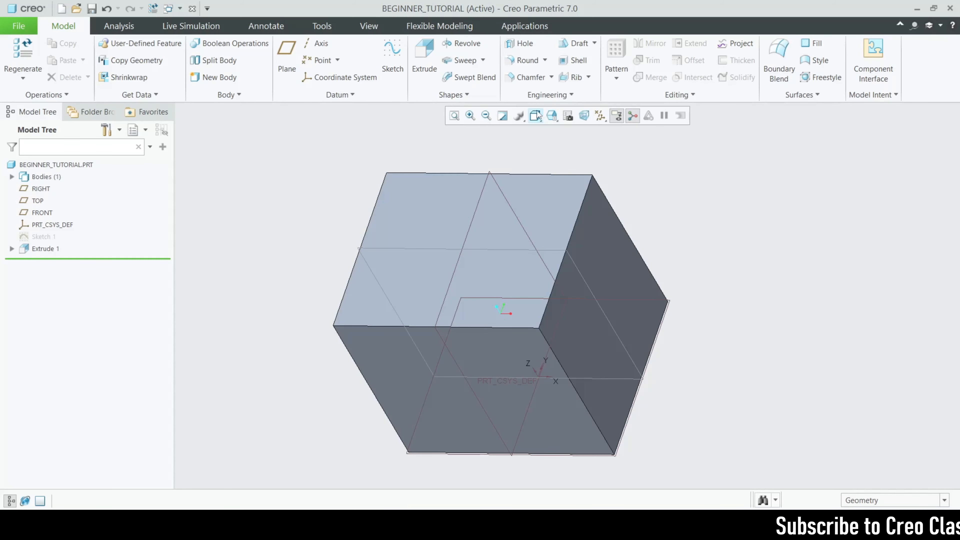
# Start a hole feature, set its type to Standard and open the thread type choices
pyautogui.click(524, 44)
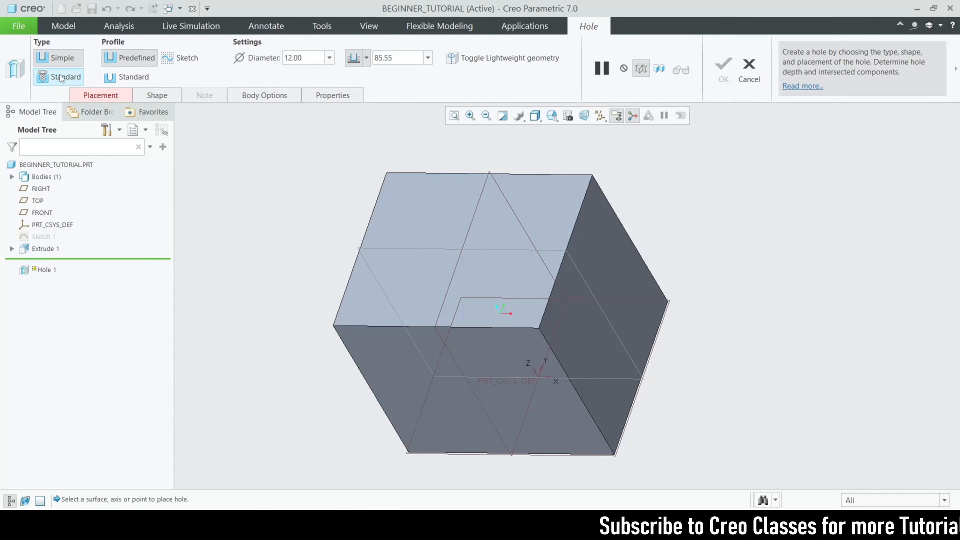
pyautogui.click(70, 82)
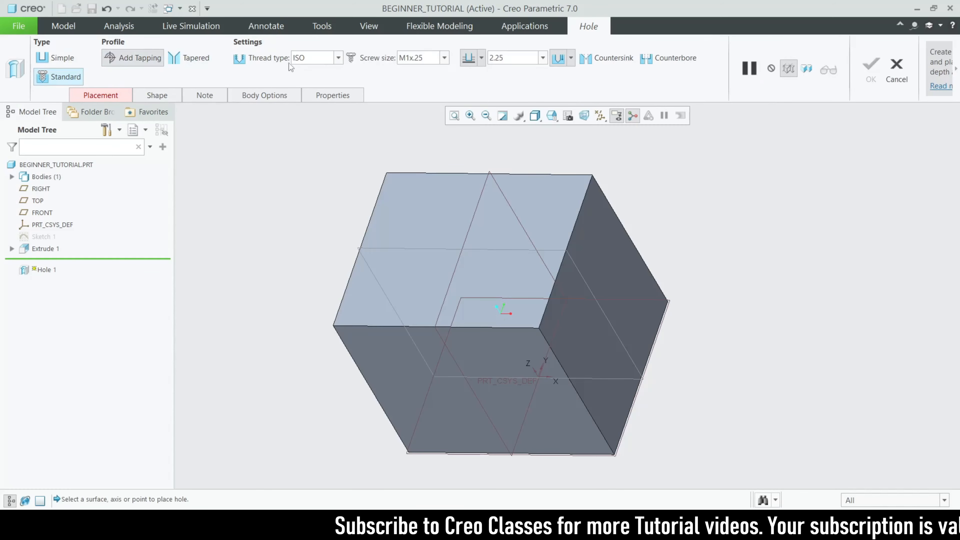
pyautogui.click(339, 59)
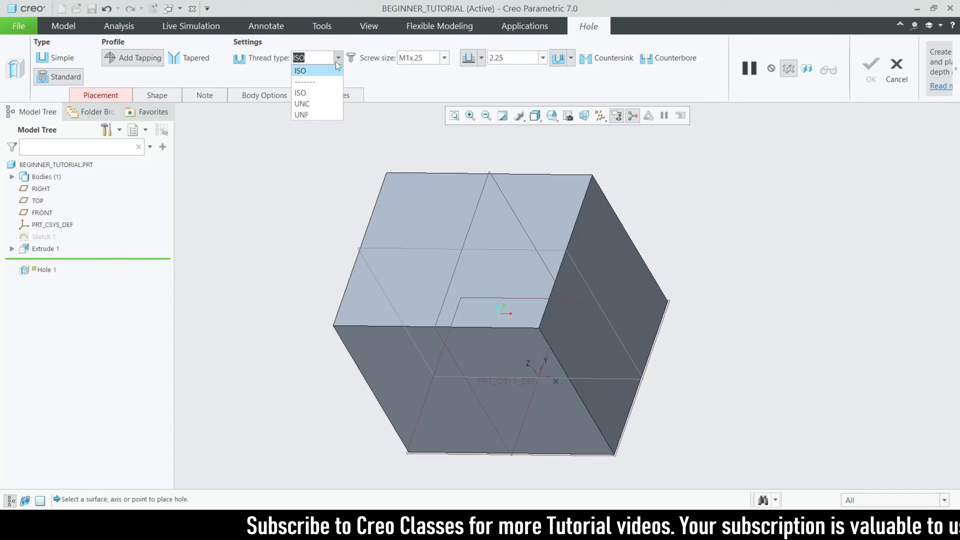
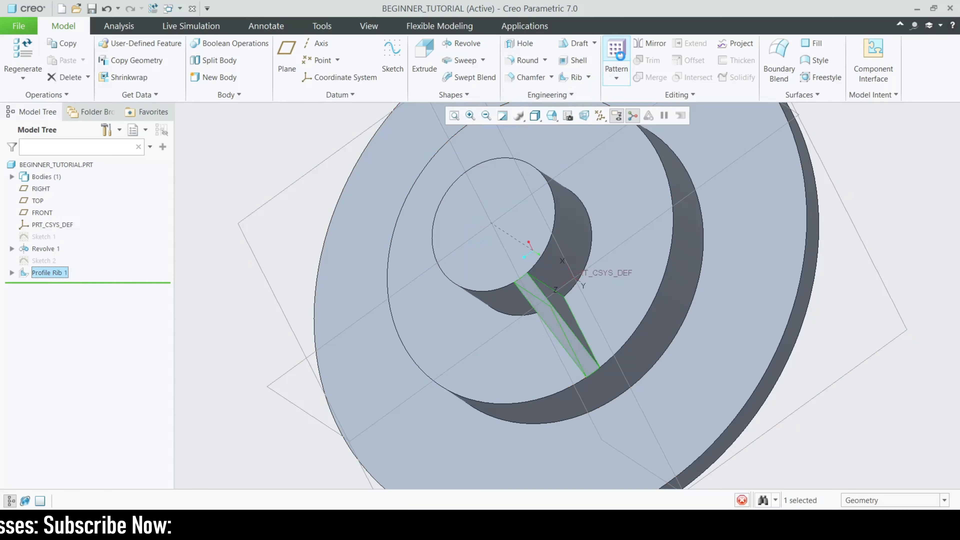
# Set the profile rib's pattern to the Axis type about the hub's central axis with 8 members
pyautogui.click(81, 59)
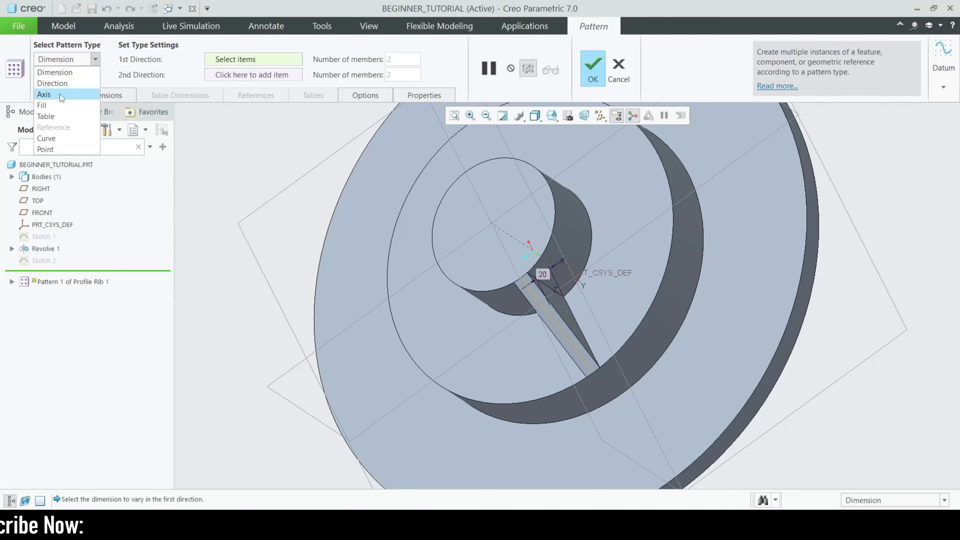
pyautogui.click(43, 95)
pyautogui.moveTo(510, 265); pyautogui.dragTo(556, 277, button='middle')
pyautogui.click(489, 253)
pyautogui.scroll(2, 556, 276)
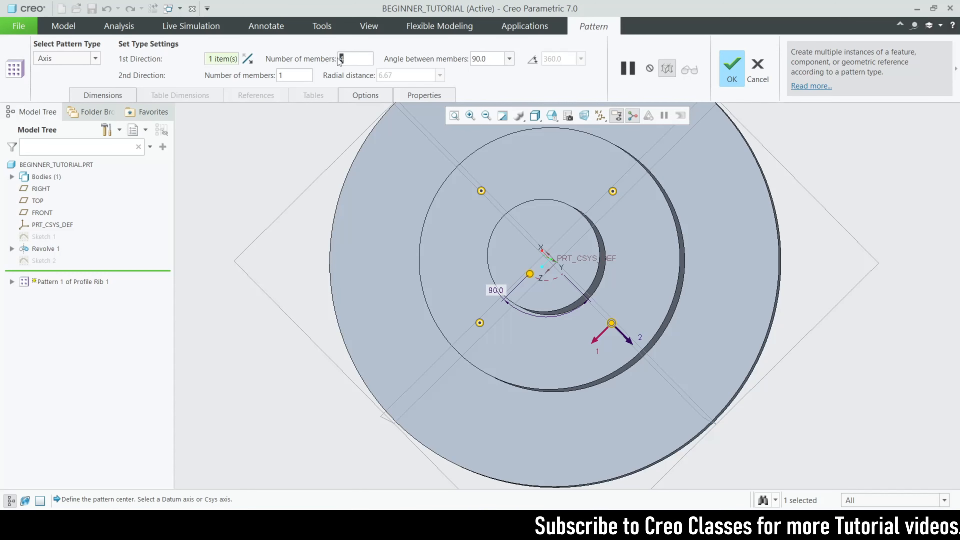
pyautogui.write('8')
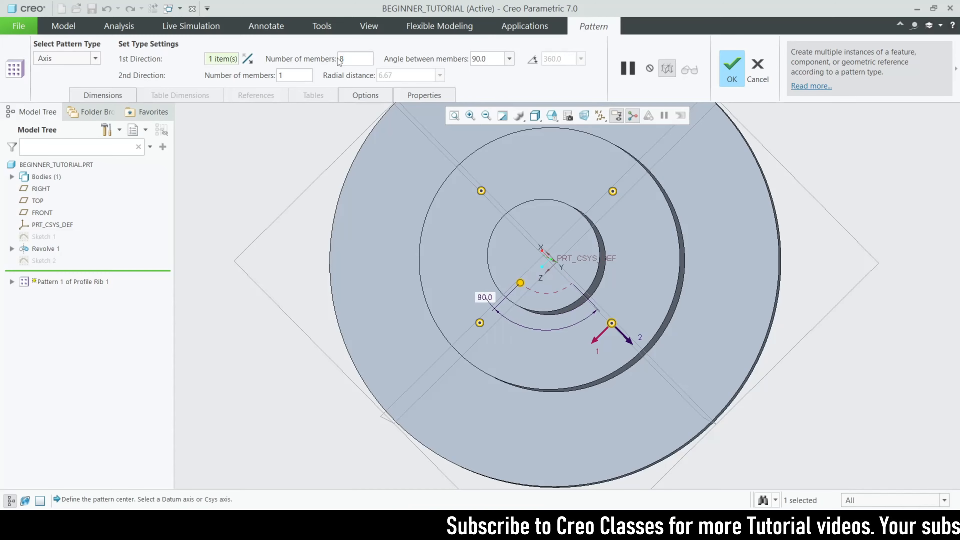
# Distribute the rib pattern members evenly over a 360-degree extent and complete the pattern
pyautogui.moveTo(527, 237); pyautogui.dragTo(471, 85, button='middle')
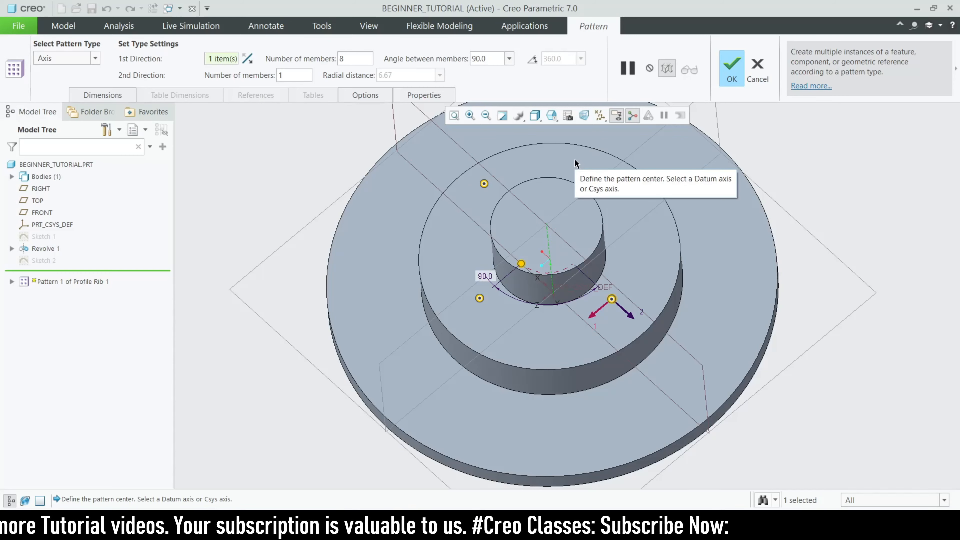
pyautogui.click(532, 60)
pyautogui.moveTo(557, 226); pyautogui.dragTo(631, 186, button='middle')
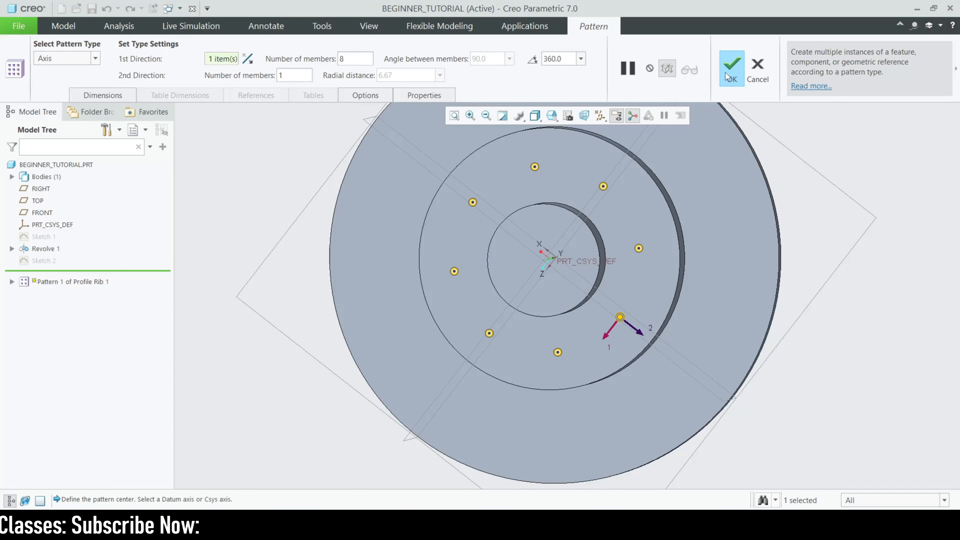
pyautogui.click(730, 69)
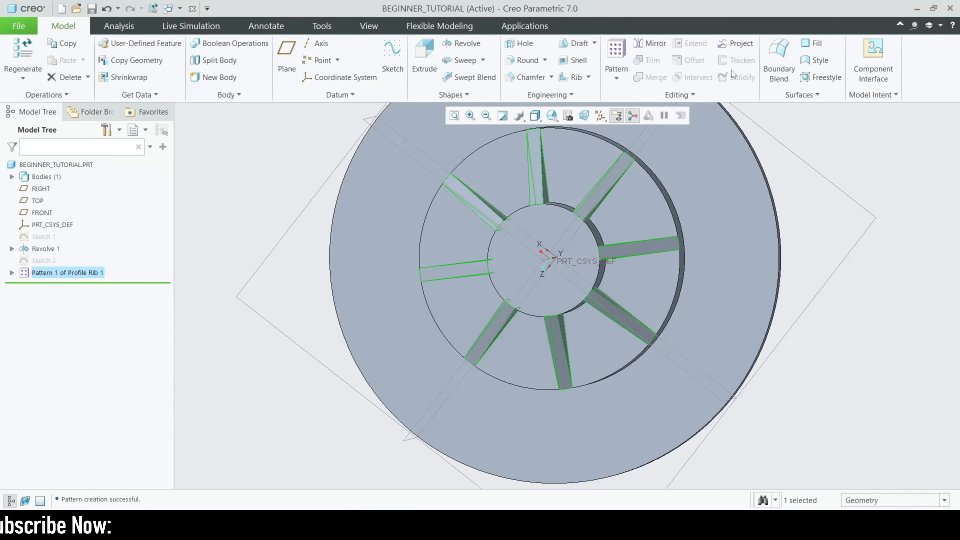
pyautogui.scroll(3, 496, 281)
pyautogui.click(734, 391)
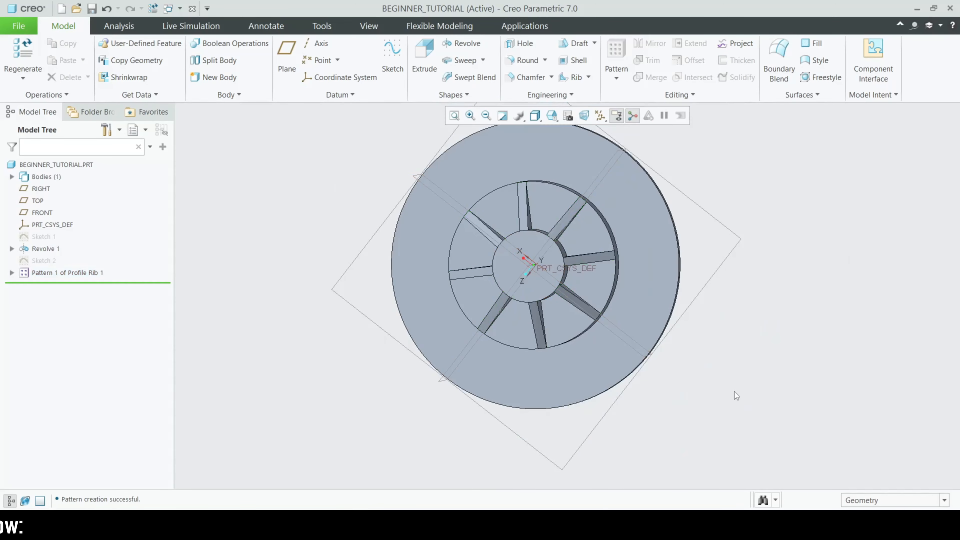
pyautogui.moveTo(734, 391); pyautogui.dragTo(666, 351, button='middle')
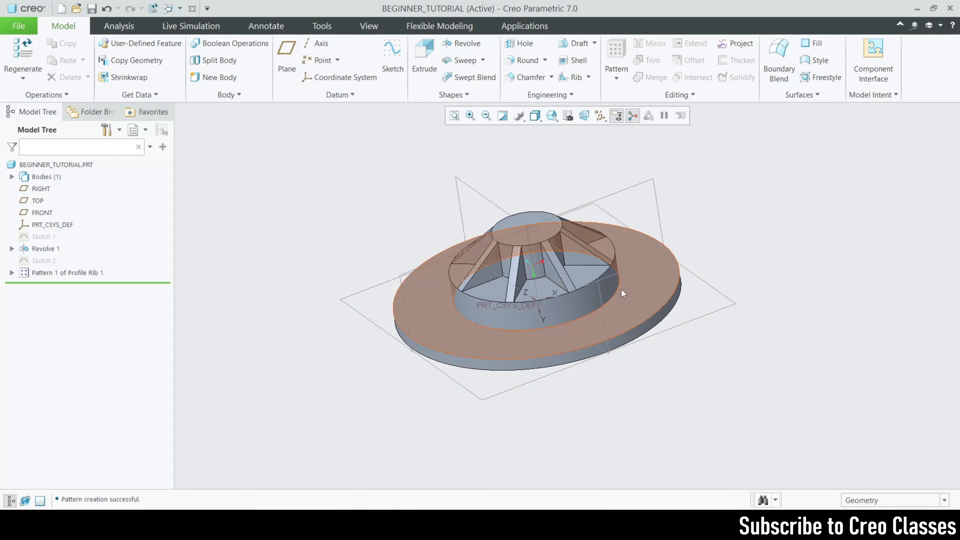
# Start a sketch on the RIGHT datum plane and orient the model to the sketch view
pyautogui.moveTo(621, 331)
pyautogui.mouseDown(button='middle')
pyautogui.moveTo(602, 368)
pyautogui.moveTo(591, 448)
pyautogui.moveTo(596, 423)
pyautogui.moveTo(606, 425)
pyautogui.moveTo(602, 433)
pyautogui.moveTo(605, 423)
pyautogui.mouseUp(button='middle')
pyautogui.moveTo(610, 337)
pyautogui.mouseDown(button='middle')
pyautogui.moveTo(507, 338)
pyautogui.moveTo(617, 327)
pyautogui.mouseUp(button='middle')
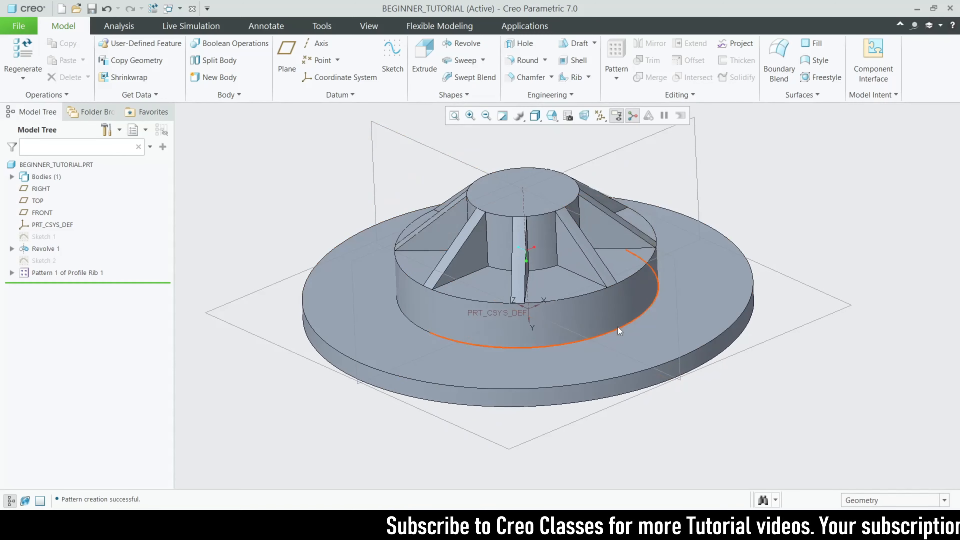
pyautogui.click(459, 163)
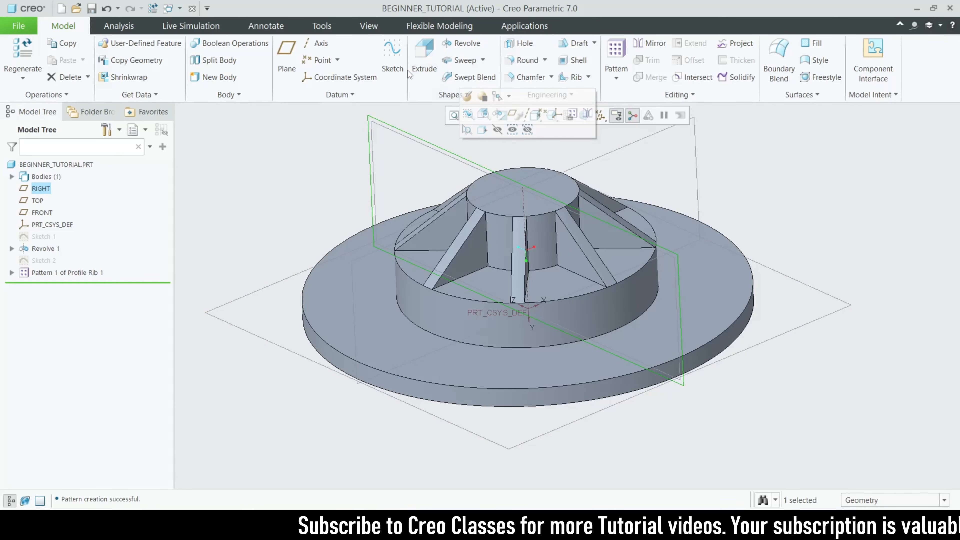
pyautogui.click(392, 55)
pyautogui.click(592, 115)
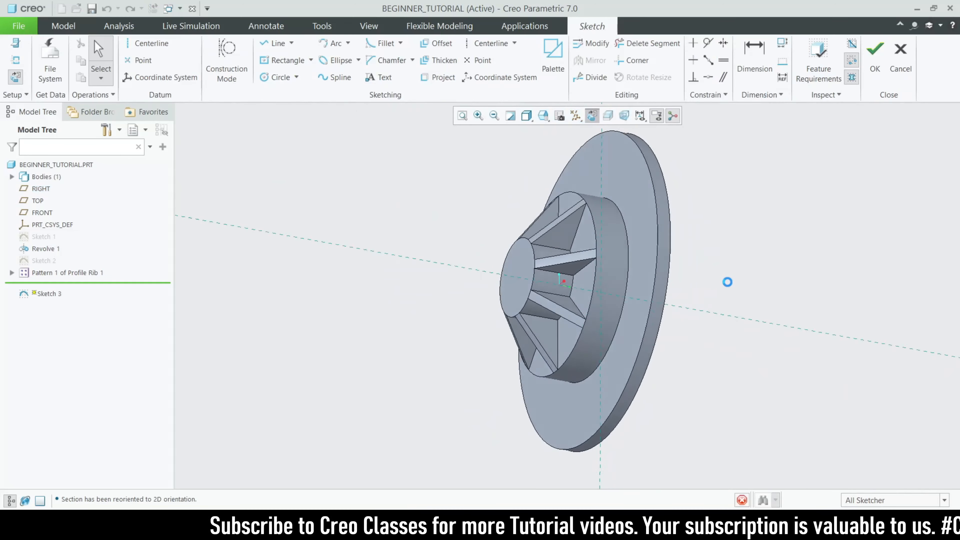
pyautogui.scroll(-3, 600, 152)
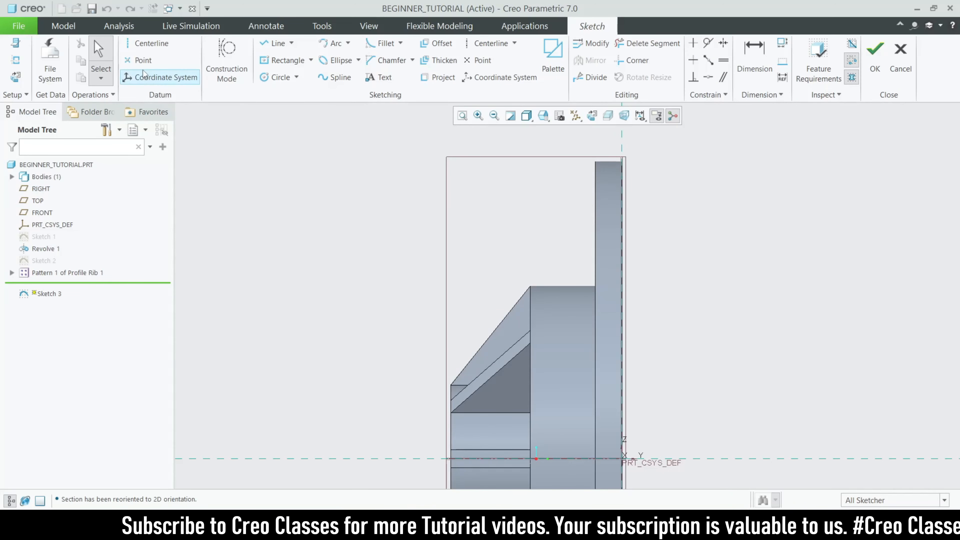
# Sketch a slanted line from the midpoint of the raised step's outer wall to the flange face and finish the sketch
pyautogui.click(275, 43)
pyautogui.scroll(-2, 540, 219)
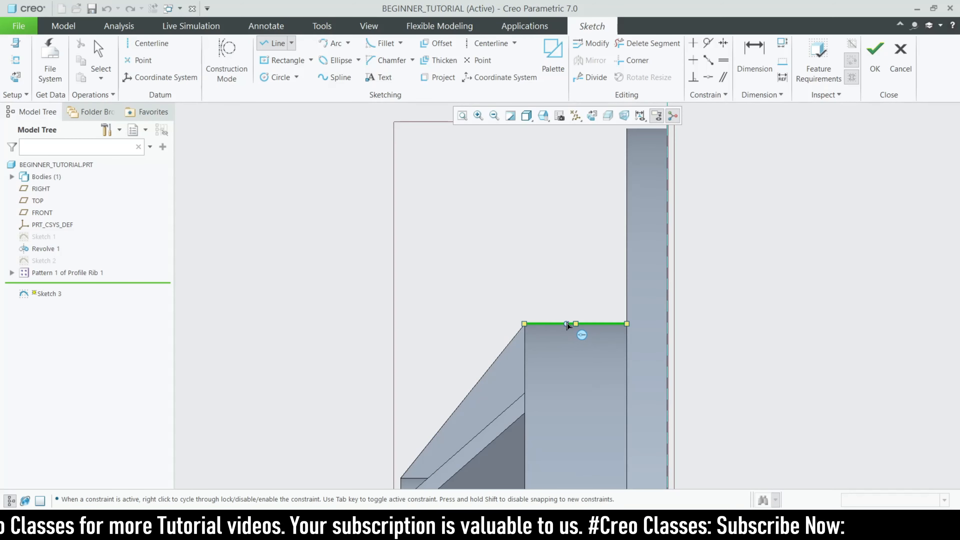
pyautogui.click(575, 324)
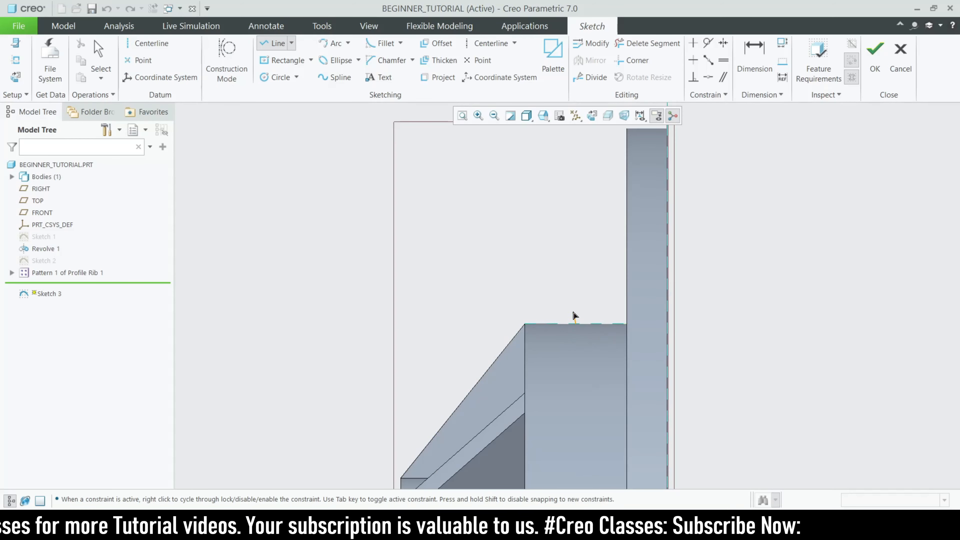
pyautogui.click(627, 221)
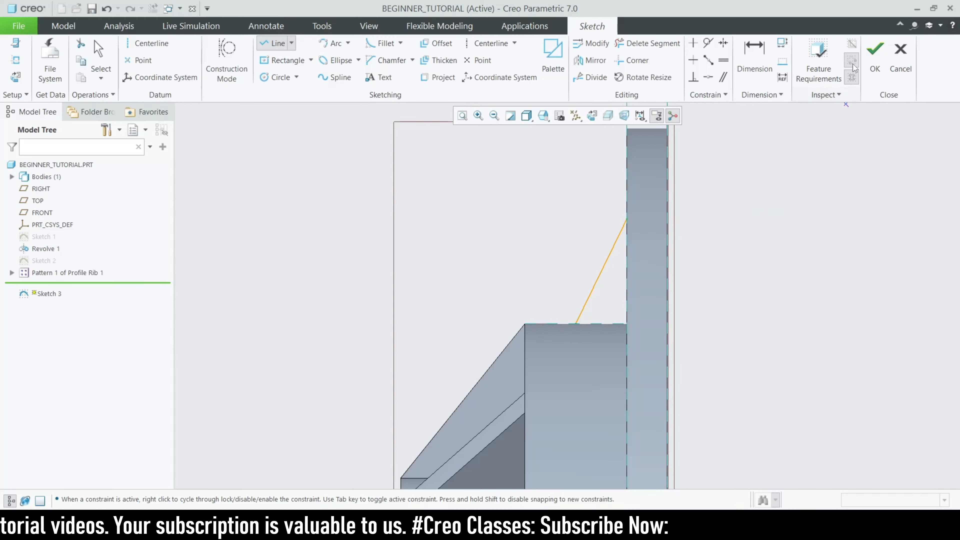
pyautogui.click(873, 63)
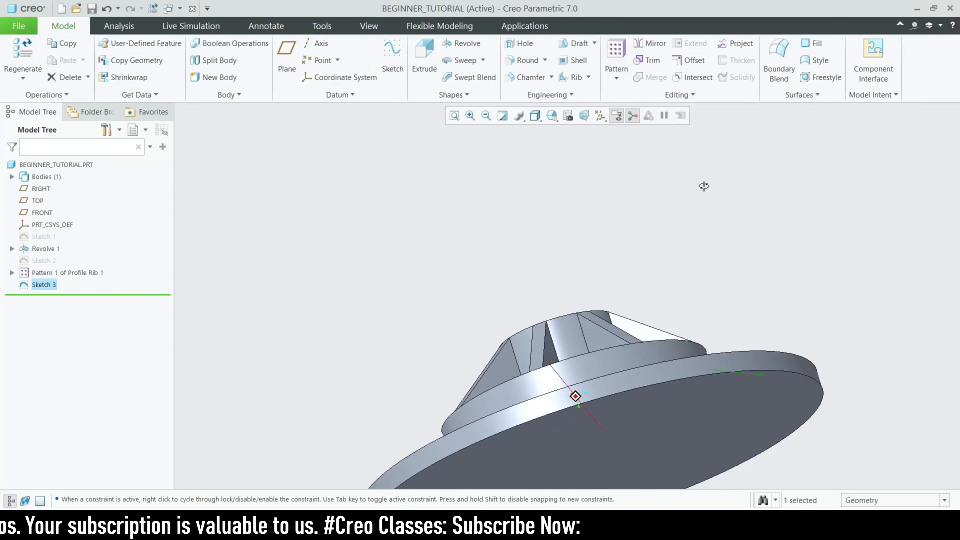
# Create a profile rib from the slanted line and flip its fill direction toward the corner between step and flange
pyautogui.scroll(2, 554, 164)
pyautogui.moveTo(709, 313); pyautogui.dragTo(670, 338, button='middle')
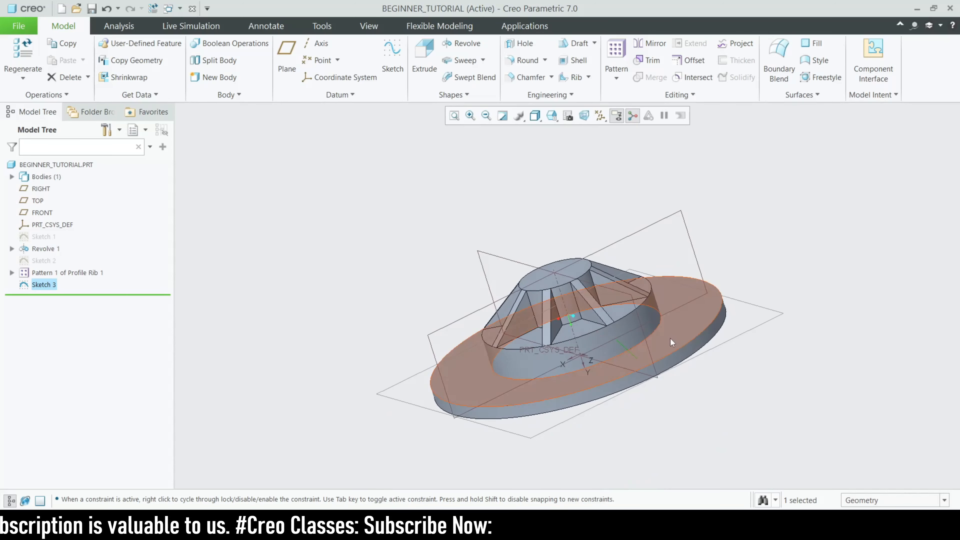
pyautogui.scroll(-2, 671, 338)
pyautogui.click(588, 77)
pyautogui.click(589, 104)
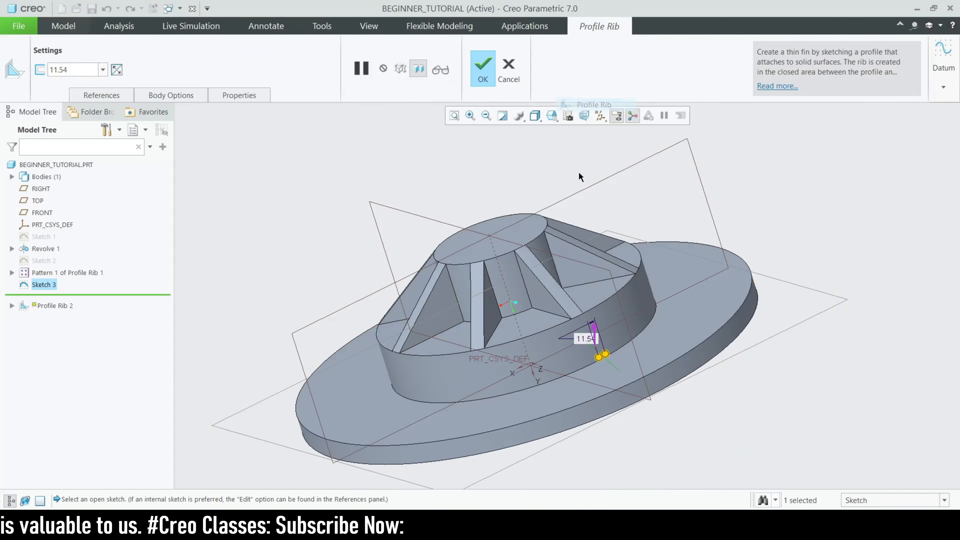
pyautogui.scroll(-3, 604, 320)
pyautogui.scroll(1, 589, 337)
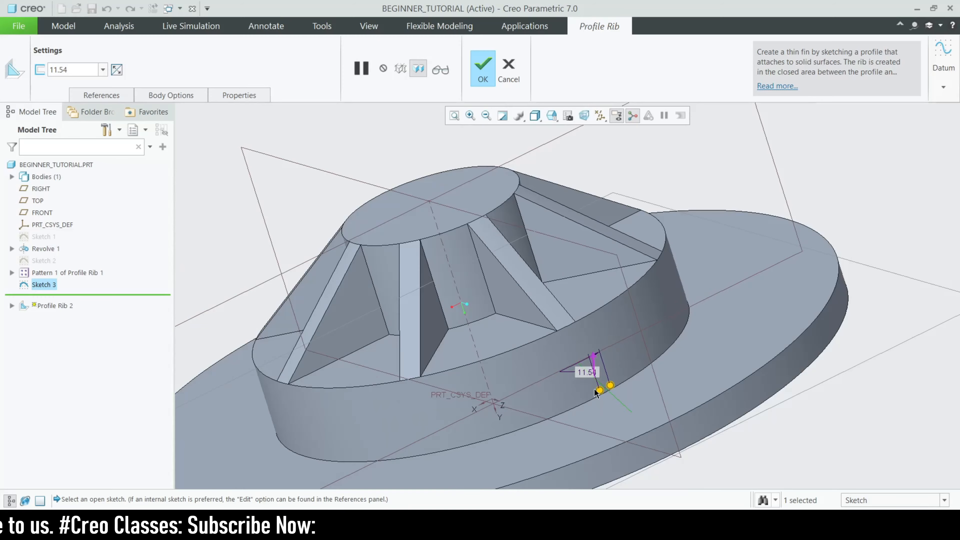
pyautogui.moveTo(612, 395); pyautogui.dragTo(687, 301, button='middle')
pyautogui.scroll(-3, 687, 302)
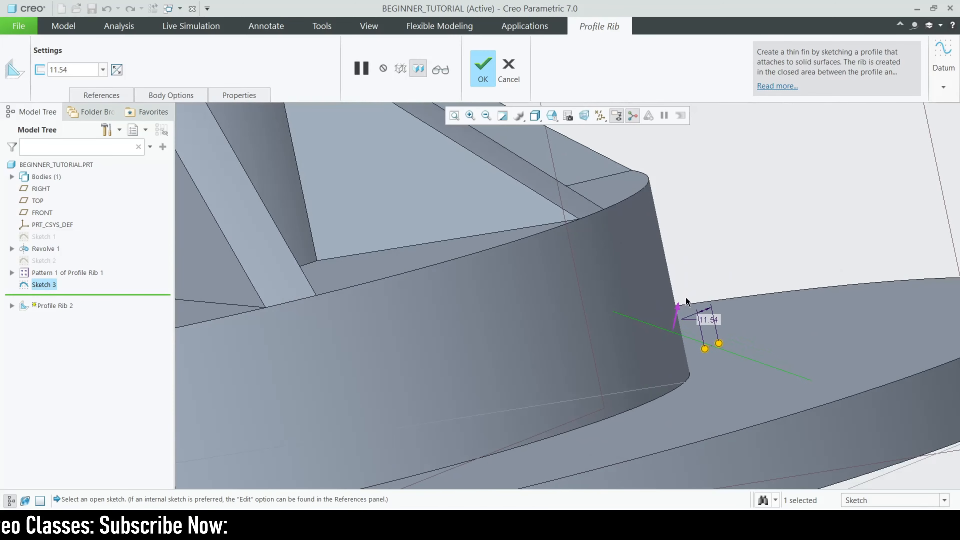
pyautogui.click(676, 310)
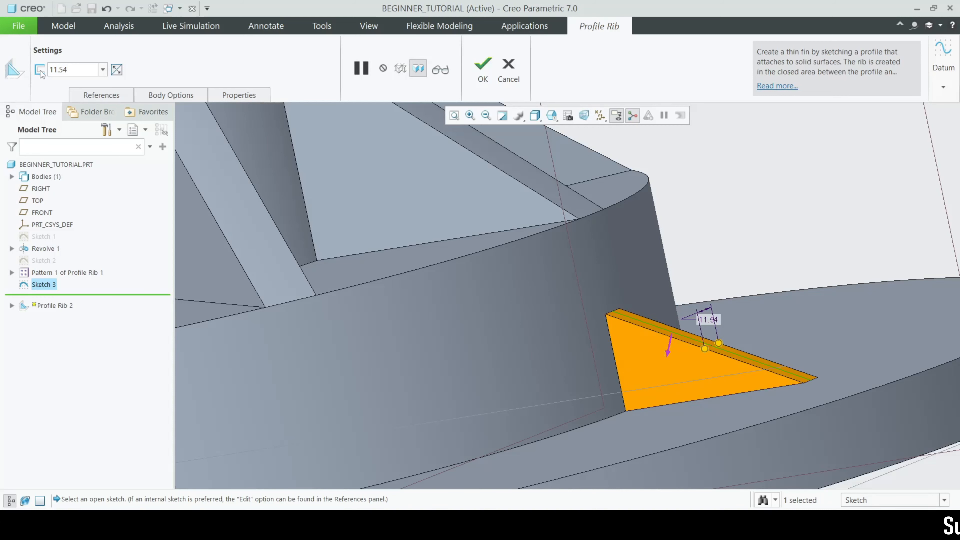
# Set the outer profile rib's thickness to 20 and complete the rib
pyautogui.doubleClick(76, 71)
pyautogui.write('20')
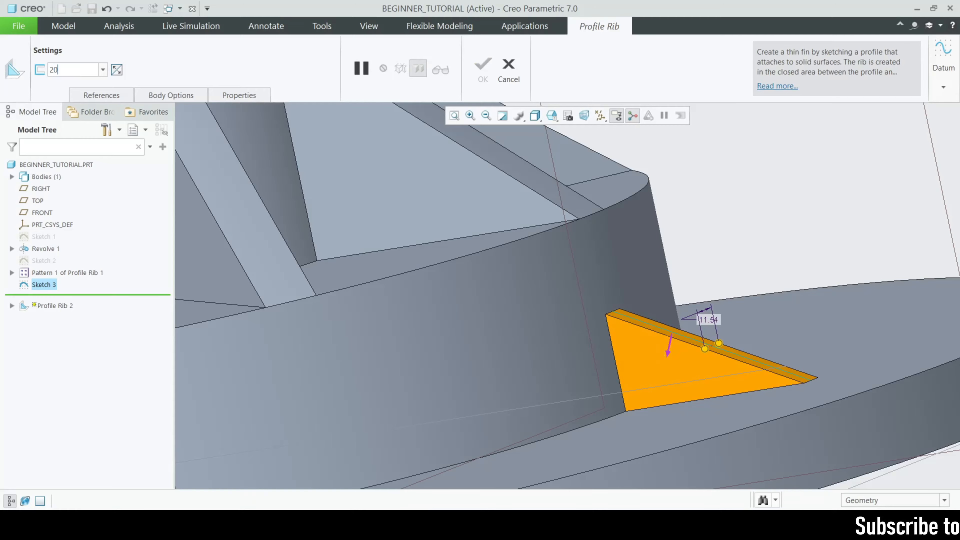
pyautogui.press('Return')
pyautogui.scroll(2, 230, 158)
pyautogui.moveTo(331, 265); pyautogui.dragTo(336, 274, button='middle')
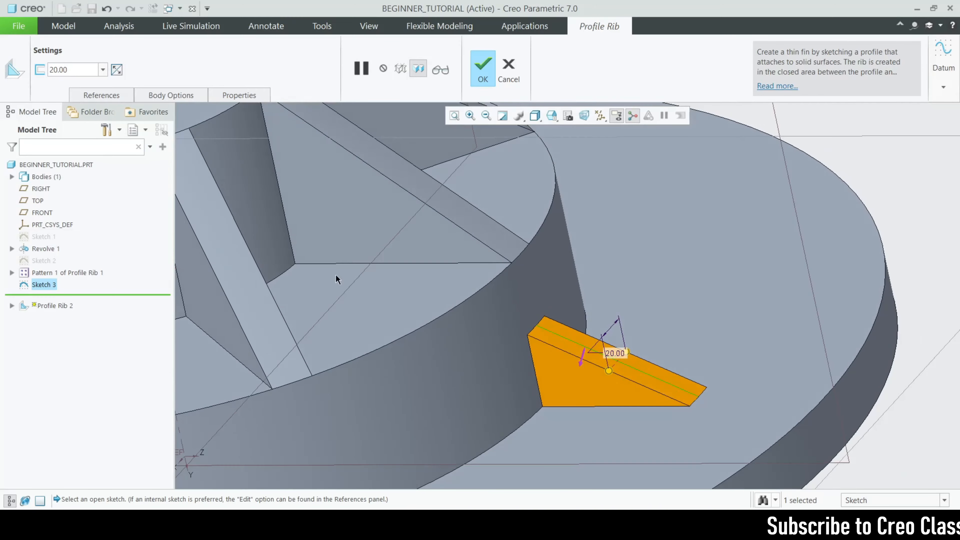
pyautogui.click(472, 72)
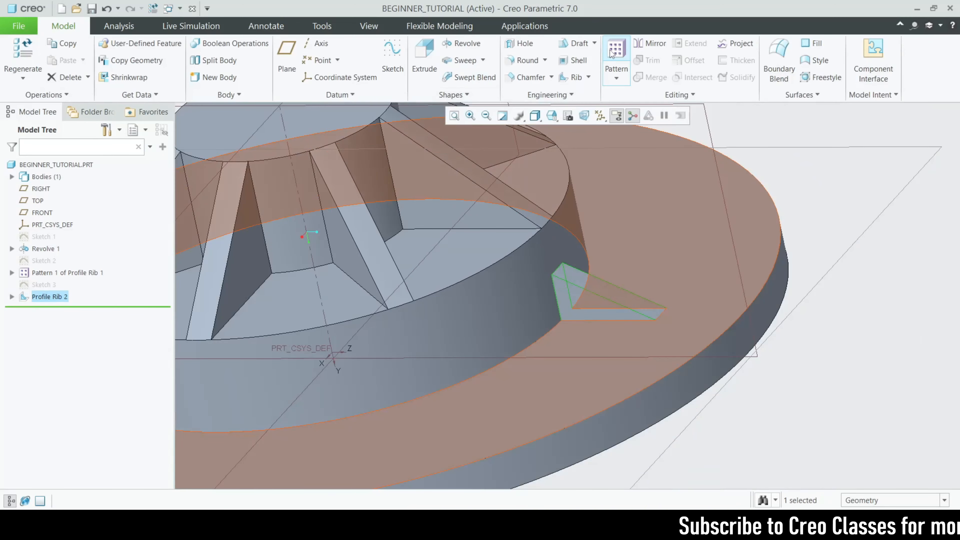
# Start a pattern of the outer profile rib with the Axis type about the hub's central axis
pyautogui.click(610, 70)
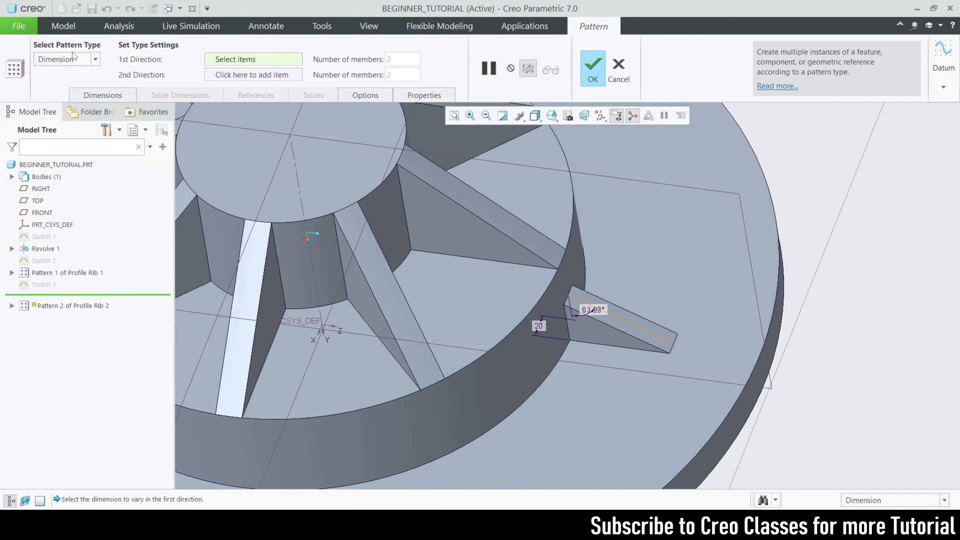
pyautogui.click(91, 60)
pyautogui.click(67, 93)
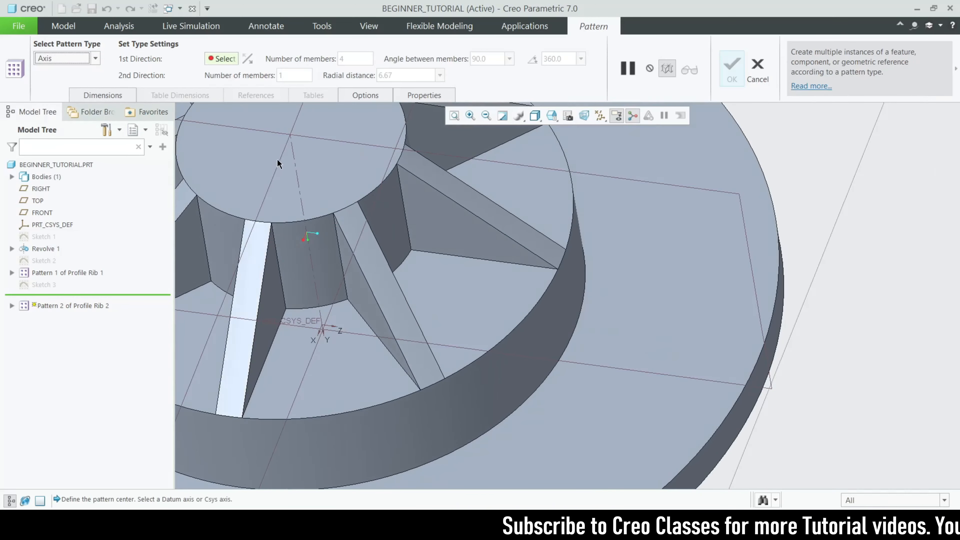
pyautogui.click(294, 166)
pyautogui.scroll(3, 431, 247)
pyautogui.moveTo(406, 219); pyautogui.dragTo(429, 181, button='middle')
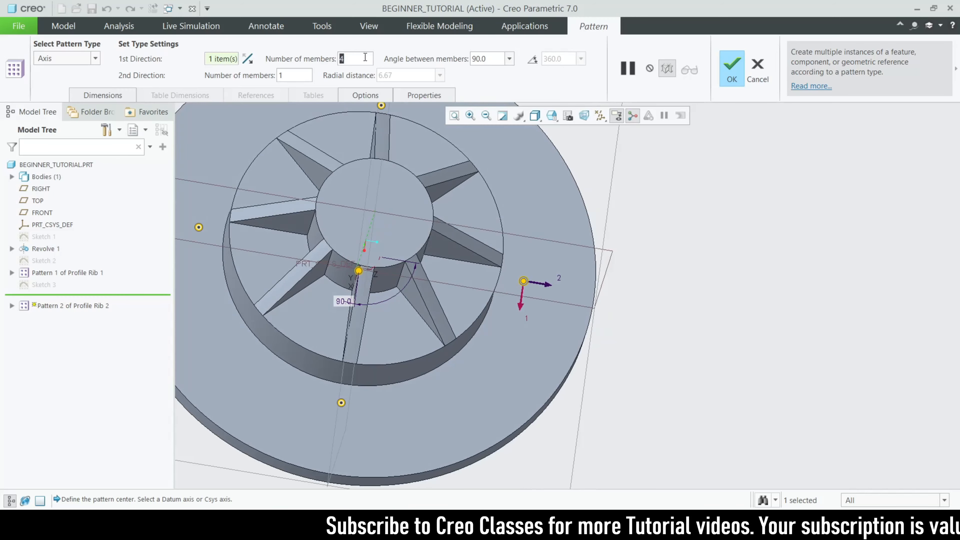
# Distribute 10 outer rib members evenly over a 360-degree extent and complete the pattern
pyautogui.write('8')
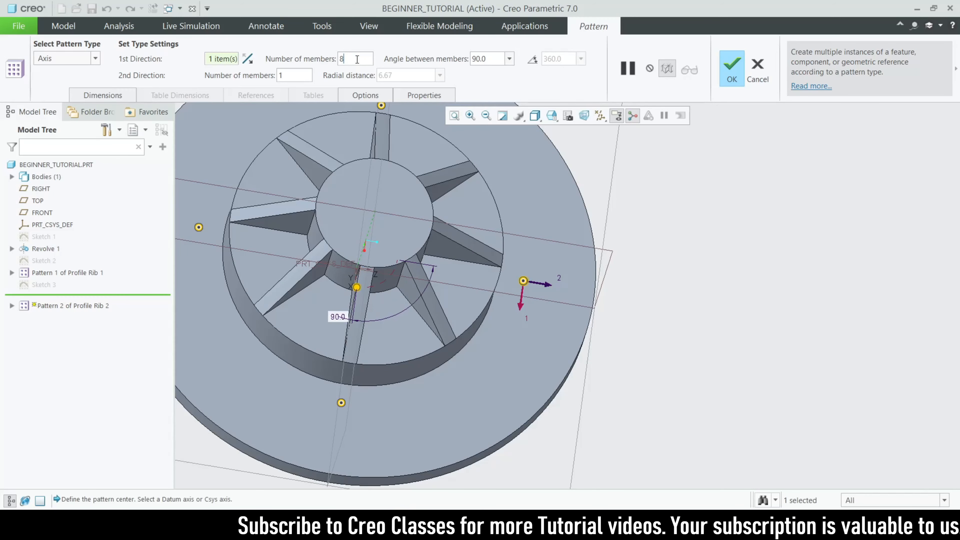
pyautogui.click(533, 60)
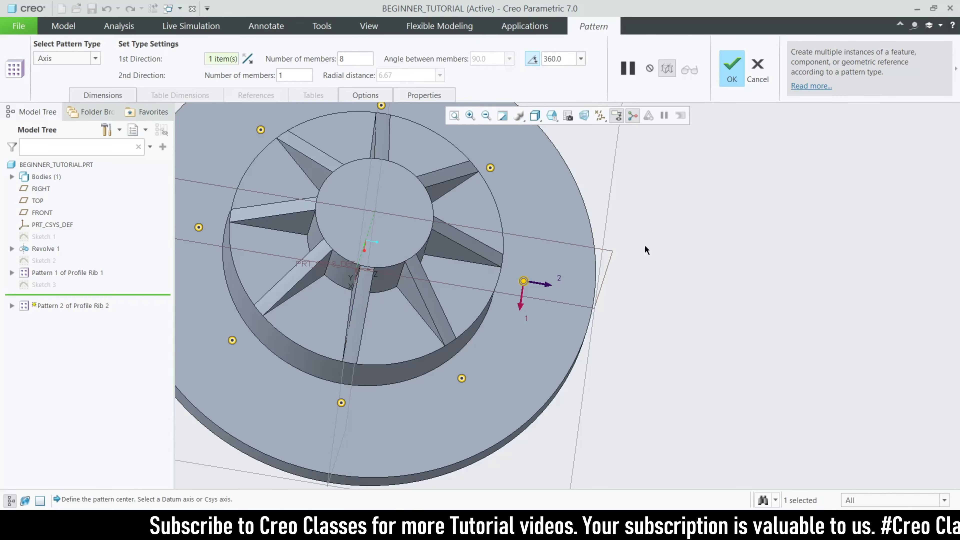
pyautogui.scroll(3, 644, 244)
pyautogui.moveTo(644, 245); pyautogui.dragTo(650, 295, button='middle')
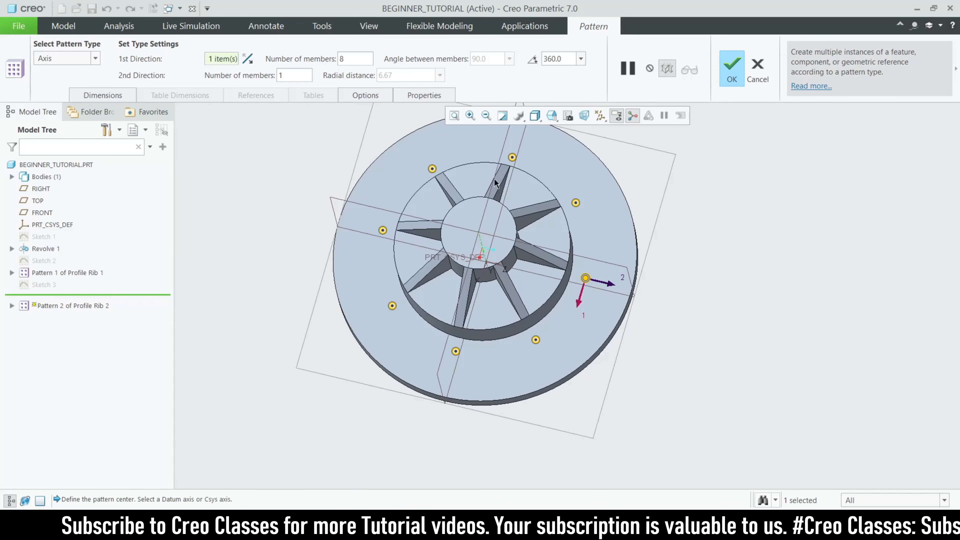
pyautogui.scroll(-2, 498, 134)
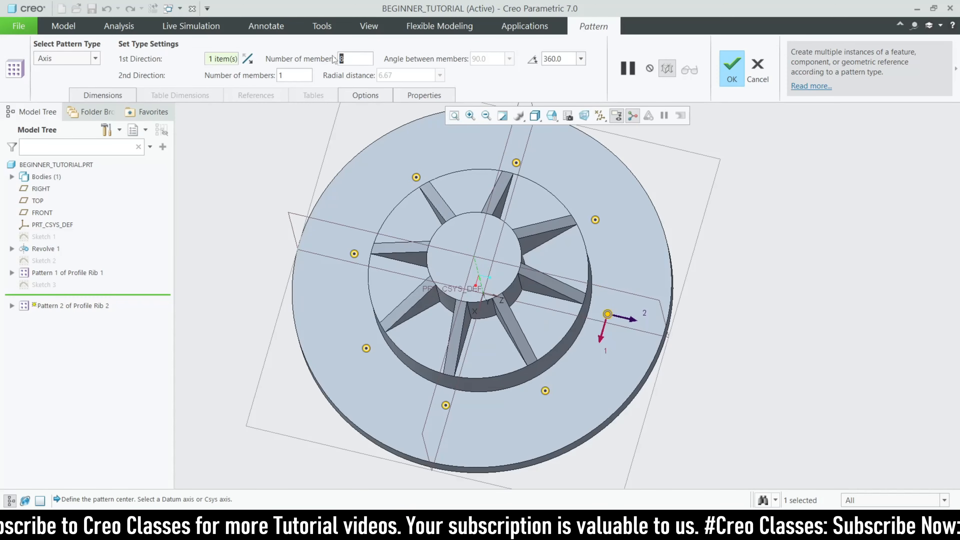
pyautogui.write('10')
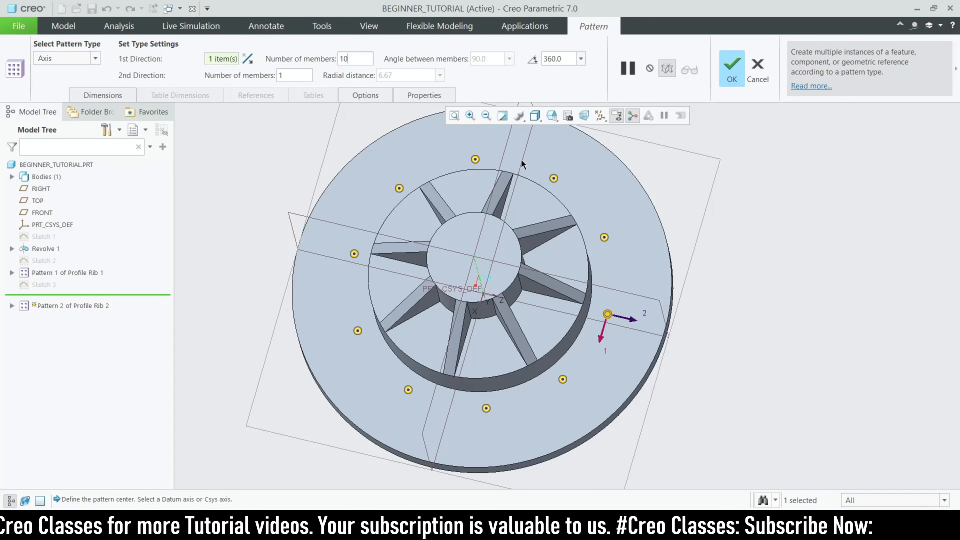
pyautogui.click(733, 70)
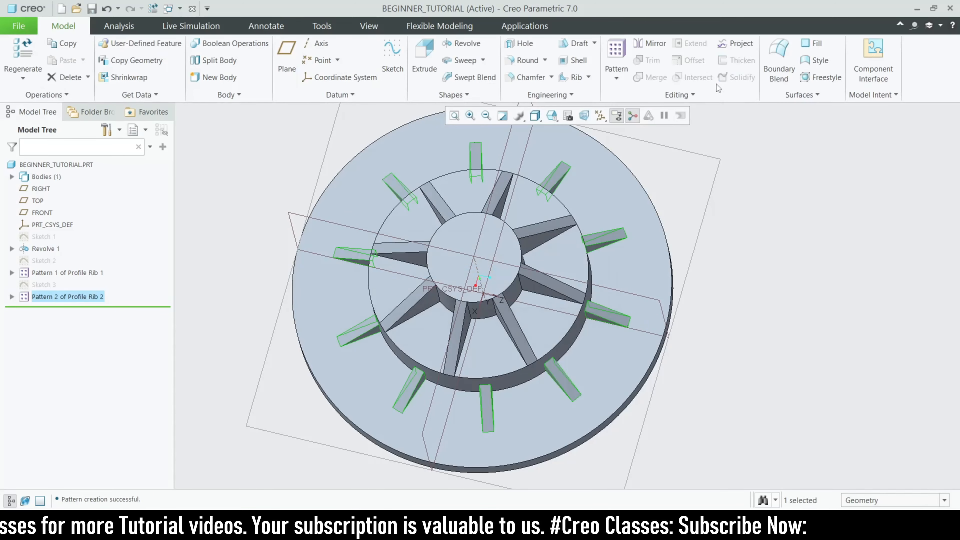
pyautogui.click(813, 297)
pyautogui.moveTo(814, 297)
pyautogui.mouseDown(button='middle')
pyautogui.moveTo(825, 287)
pyautogui.moveTo(799, 294)
pyautogui.moveTo(795, 254)
pyautogui.moveTo(791, 287)
pyautogui.moveTo(748, 272)
pyautogui.moveTo(703, 323)
pyautogui.mouseUp(button='middle')
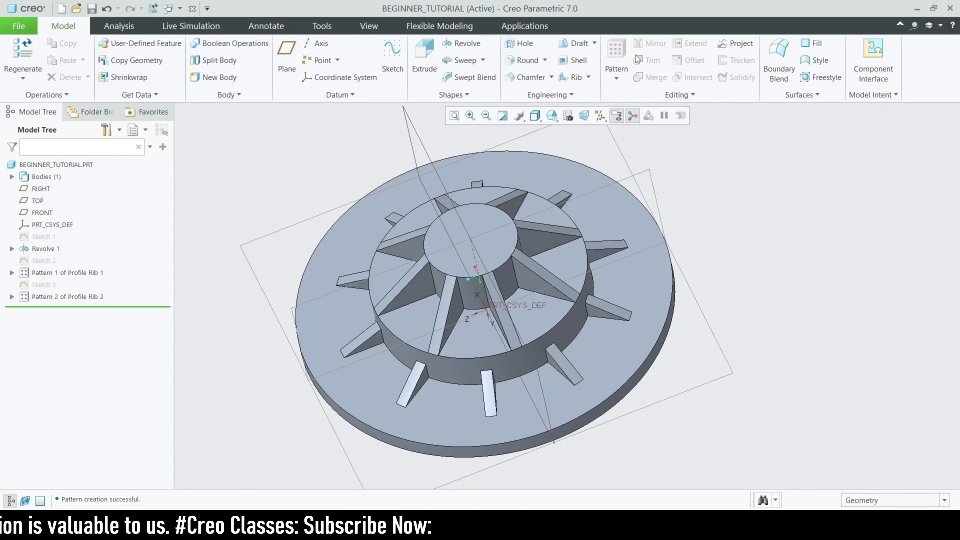
# Try to mirror the revolve, the sketches and both rib patterns about the TOP plane
pyautogui.moveTo(616, 151)
pyautogui.mouseDown(button='middle')
pyautogui.moveTo(619, 196)
pyautogui.moveTo(775, 315)
pyautogui.moveTo(644, 248)
pyautogui.moveTo(677, 273)
pyautogui.mouseUp(button='middle')
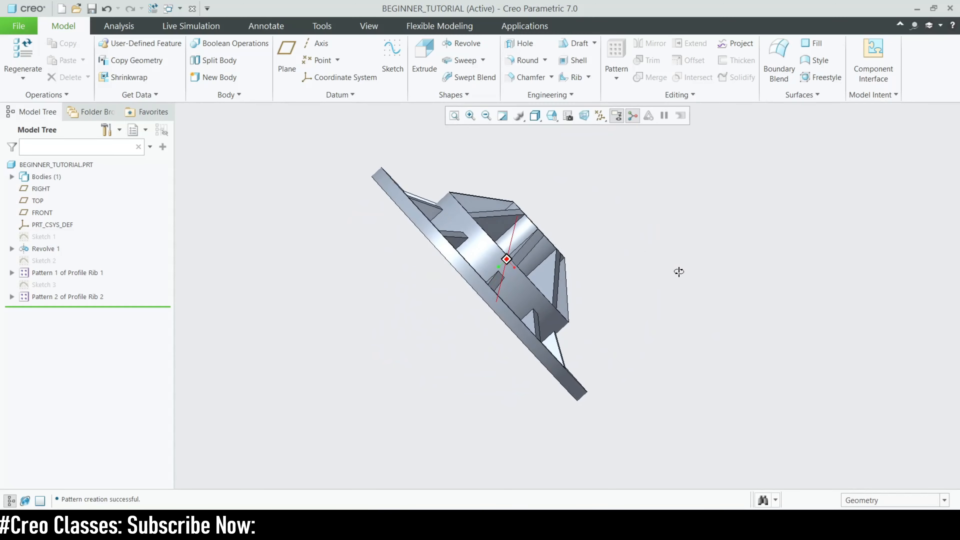
pyautogui.moveTo(424, 219)
pyautogui.mouseDown(button='middle')
pyautogui.moveTo(462, 271)
pyautogui.moveTo(473, 345)
pyautogui.mouseUp(button='middle')
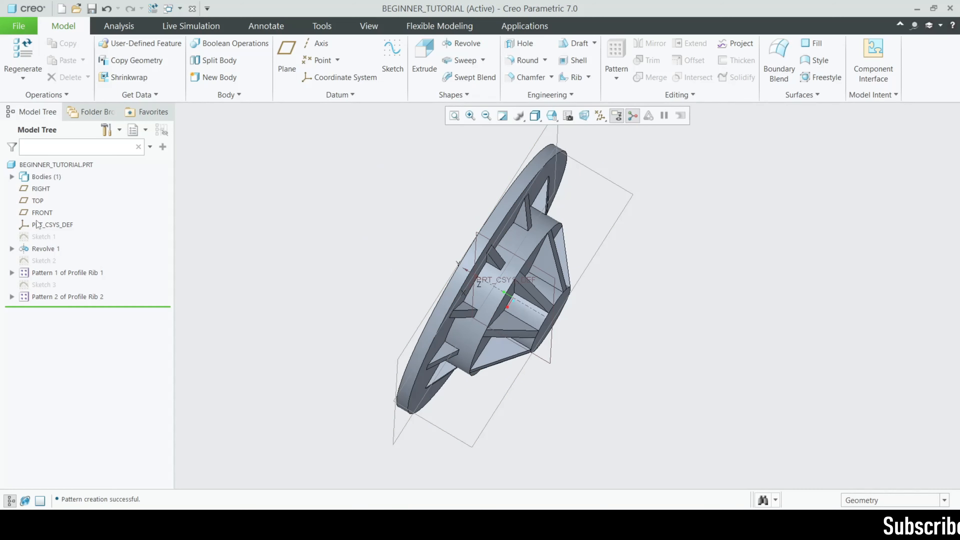
pyautogui.click(43, 236)
pyautogui.keyDown('shift'); pyautogui.click(56, 272); pyautogui.keyUp('shift')
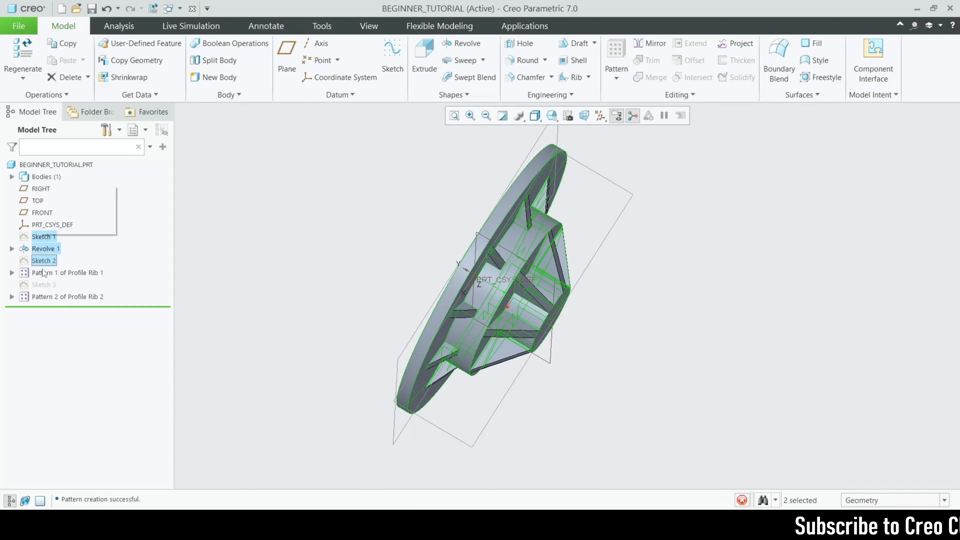
pyautogui.keyDown('shift'); pyautogui.click(50, 297); pyautogui.keyUp('shift')
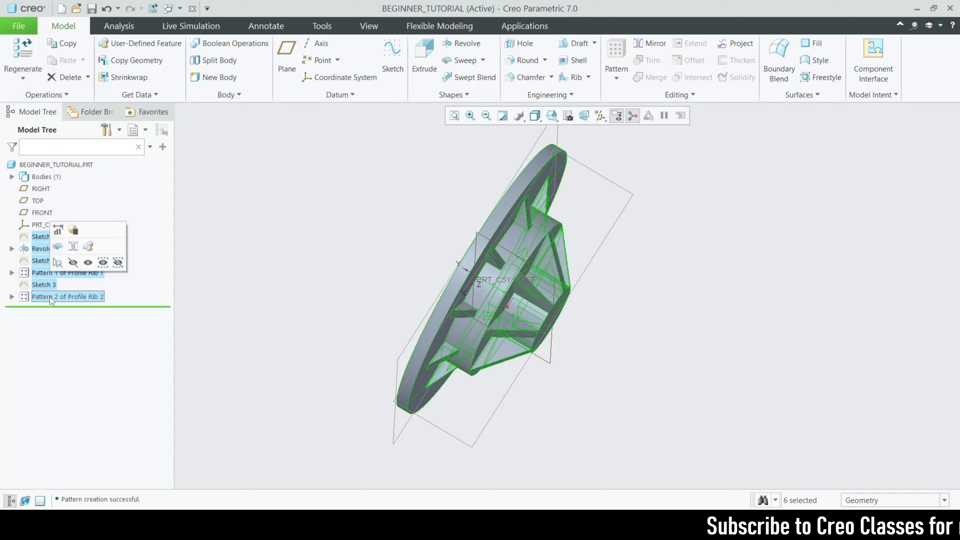
pyautogui.click(649, 44)
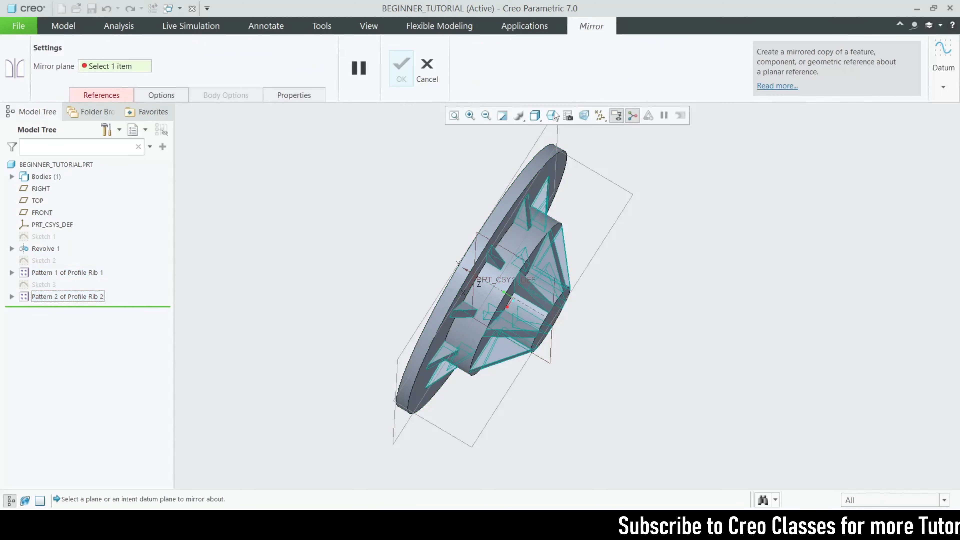
pyautogui.click(528, 158)
pyautogui.moveTo(515, 180)
pyautogui.mouseDown(button='middle')
pyautogui.moveTo(524, 211)
pyautogui.moveTo(508, 193)
pyautogui.mouseUp(button='middle')
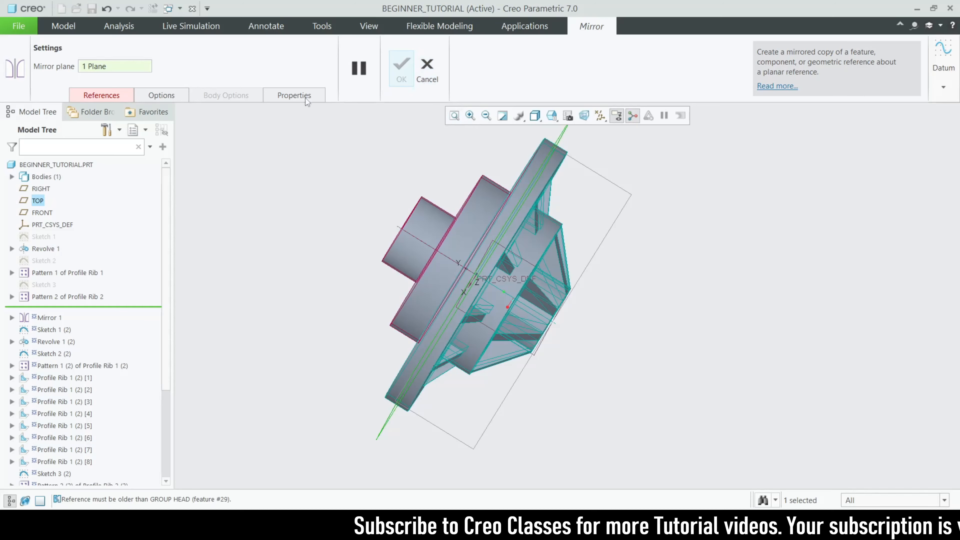
# Check the mirror's plane reference and list of mirrored features, and cancel the mirror
pyautogui.click(105, 95)
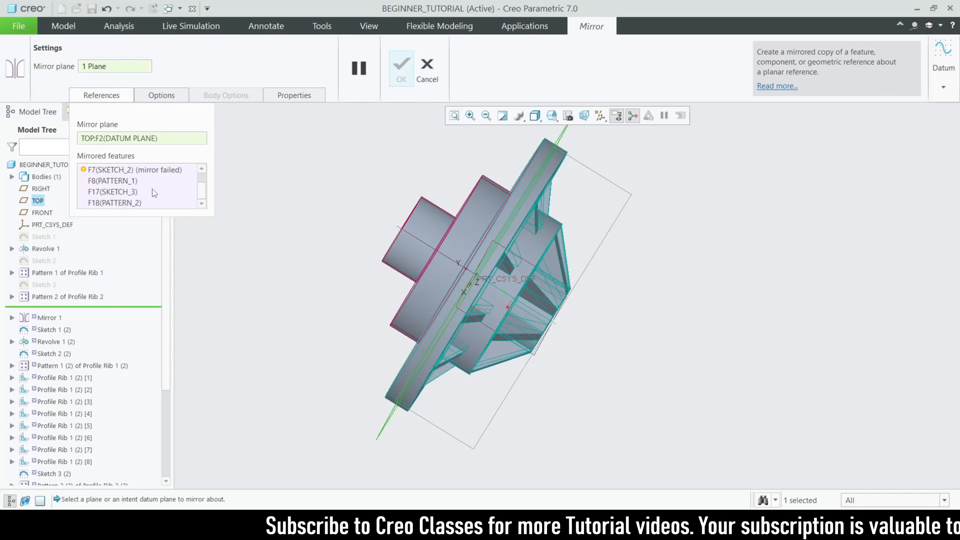
pyautogui.click(122, 191)
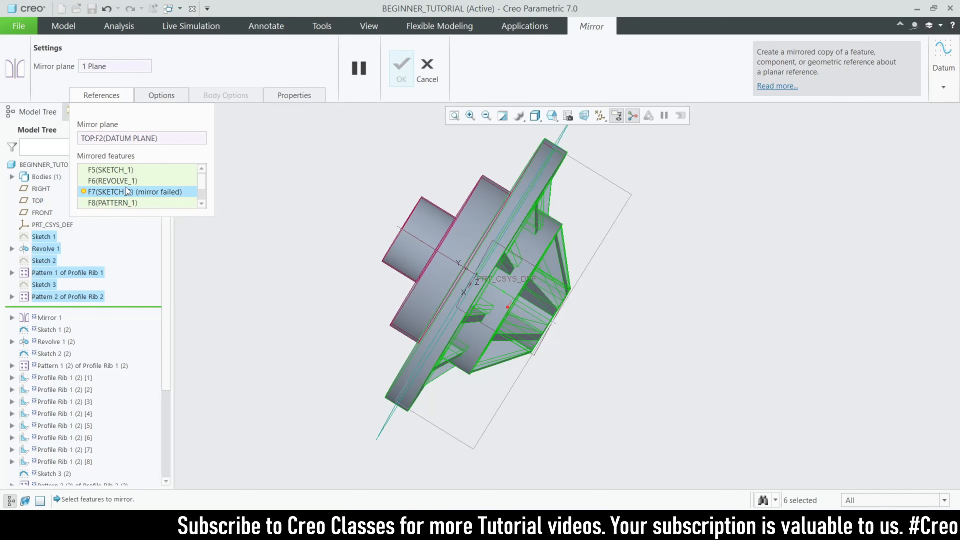
pyautogui.scroll(-2, 126, 190)
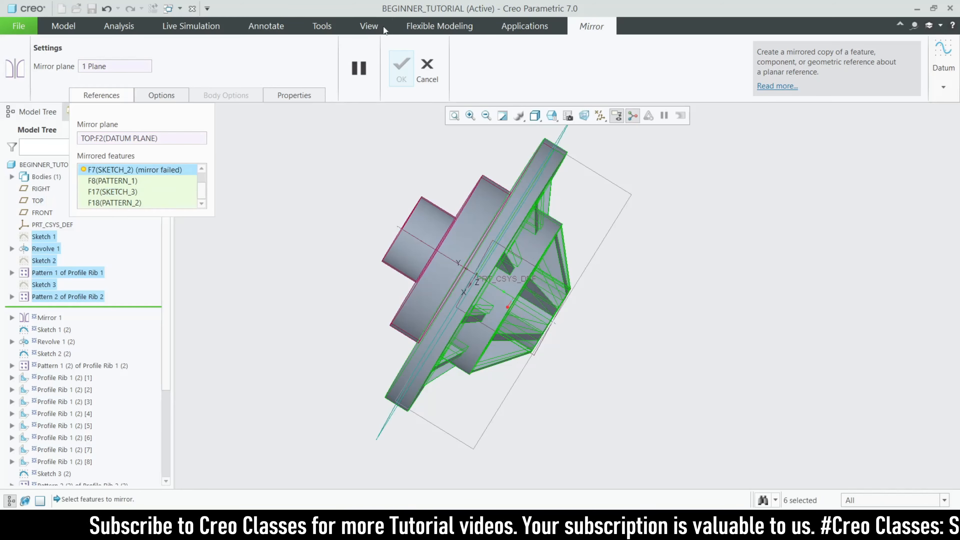
pyautogui.click(427, 72)
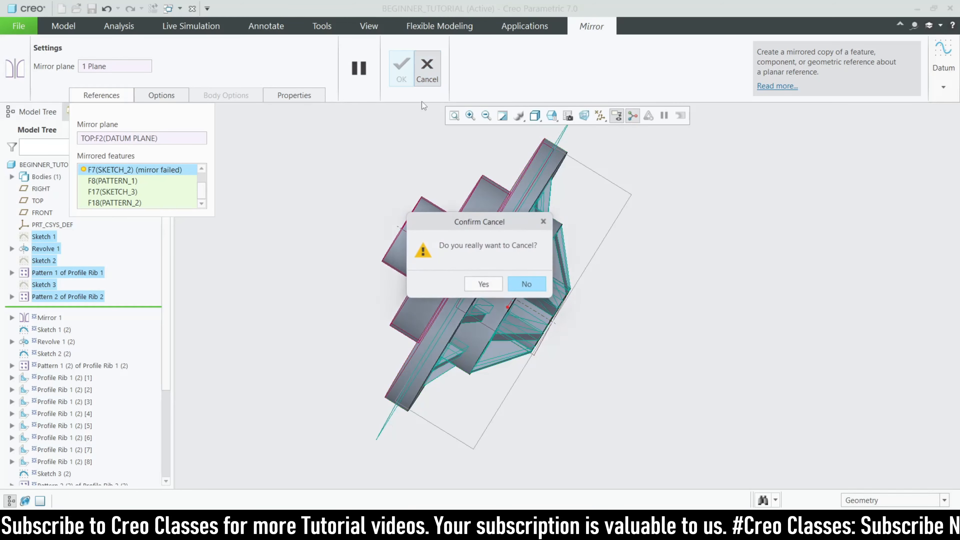
pyautogui.click(477, 282)
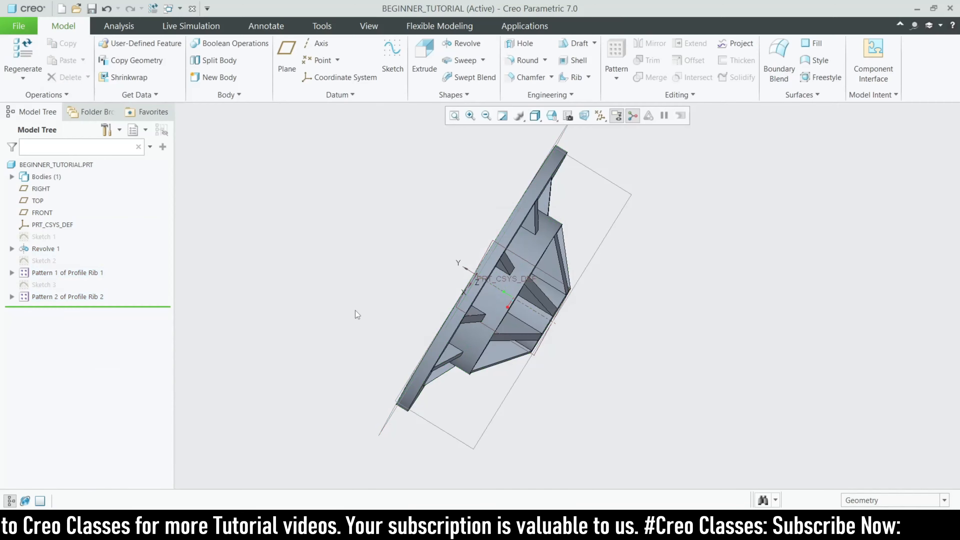
pyautogui.moveTo(356, 311); pyautogui.dragTo(440, 199, button='middle')
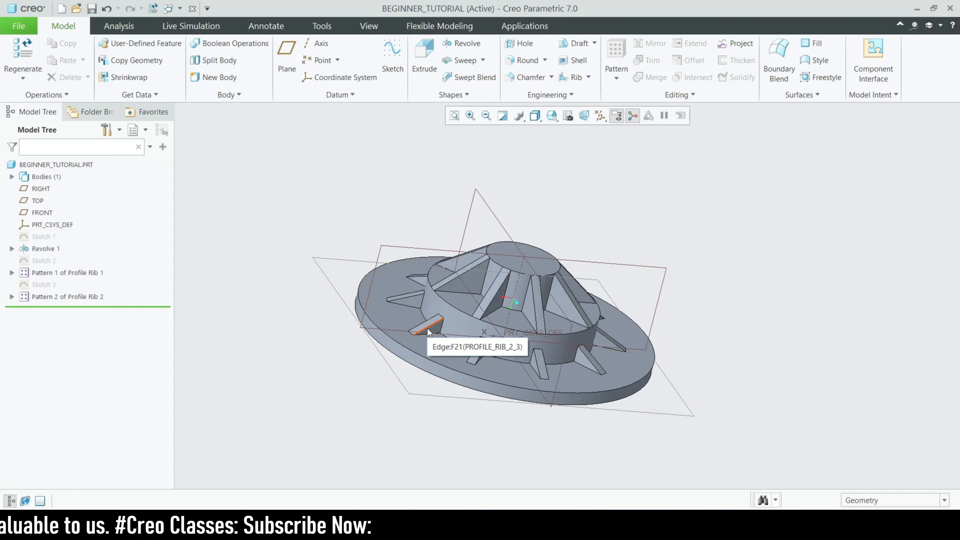
pyautogui.moveTo(408, 252); pyautogui.dragTo(366, 390, button='middle')
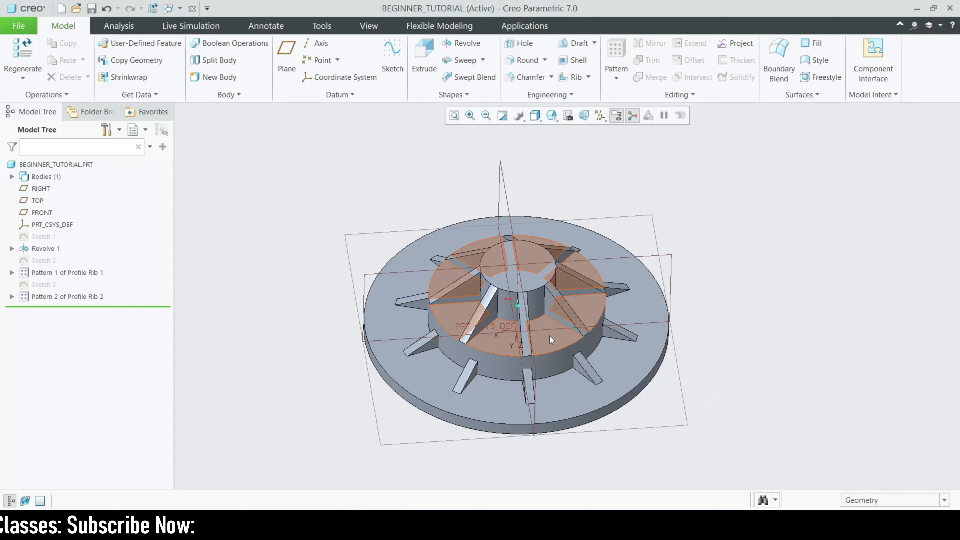
pyautogui.scroll(-1, 551, 327)
pyautogui.scroll(1, 500, 289)
pyautogui.scroll(-1, 429, 429)
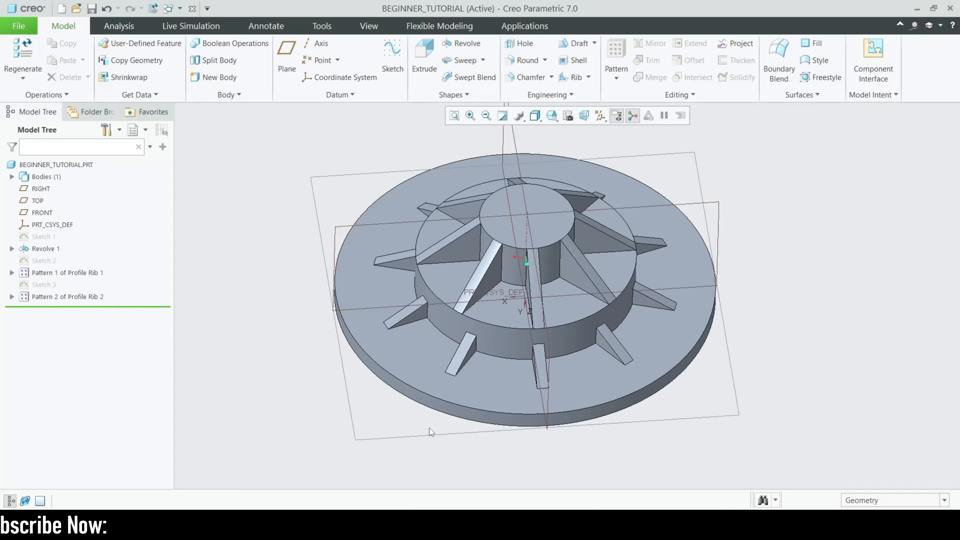